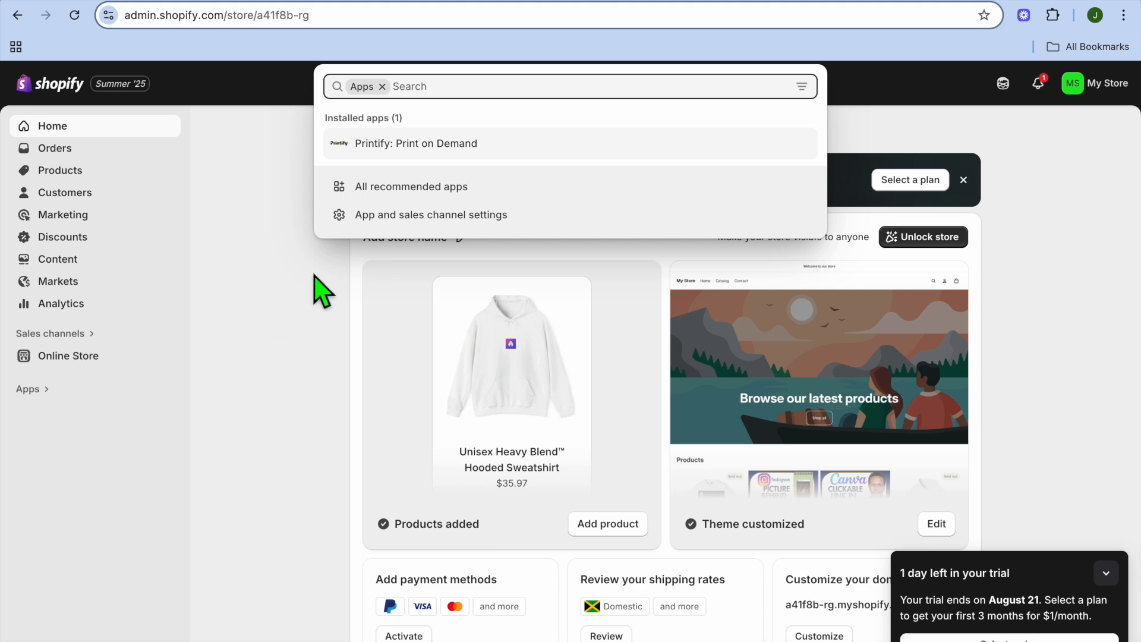
- Open the Shopify App Store from the recommended apps list and search it for "loox"
click(400, 188)
scroll(510, 380, down, 2)
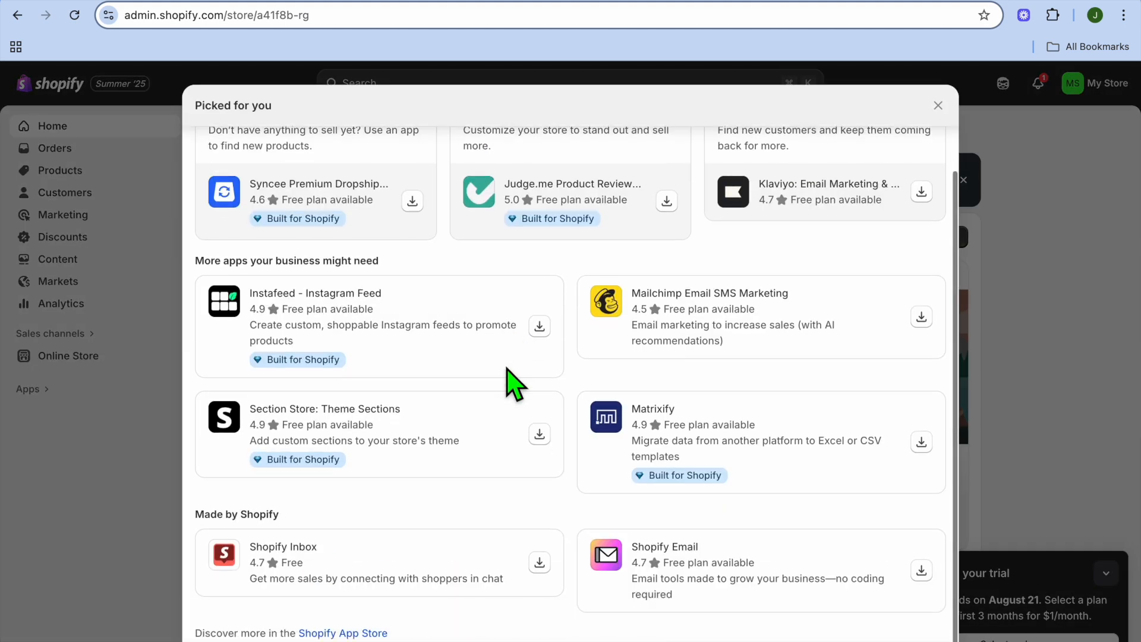
click(359, 633)
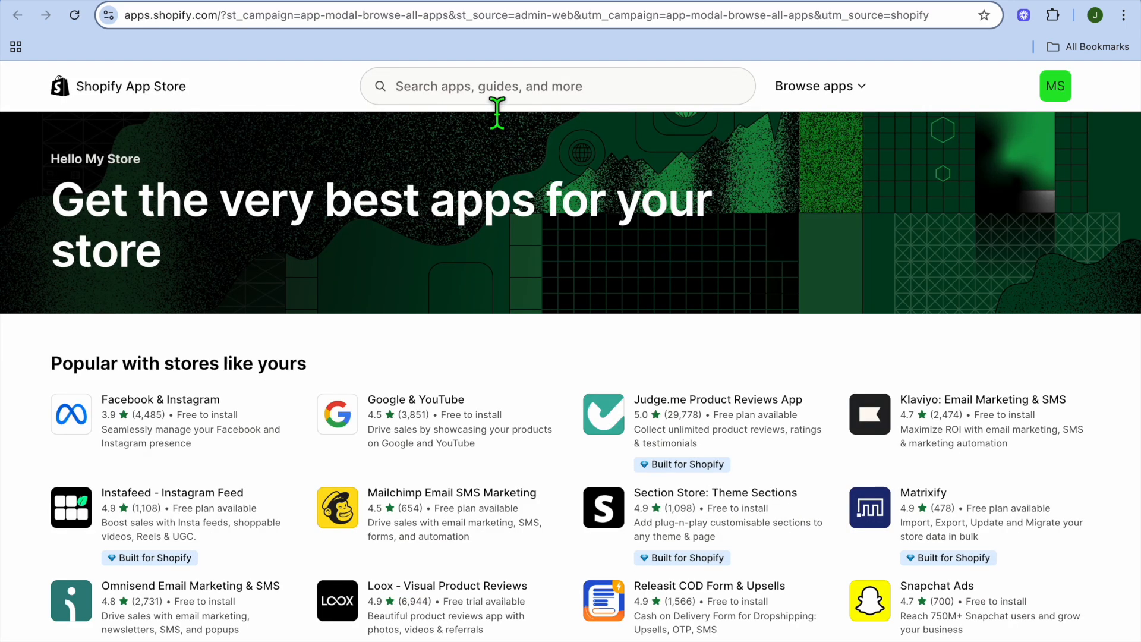
click(496, 96)
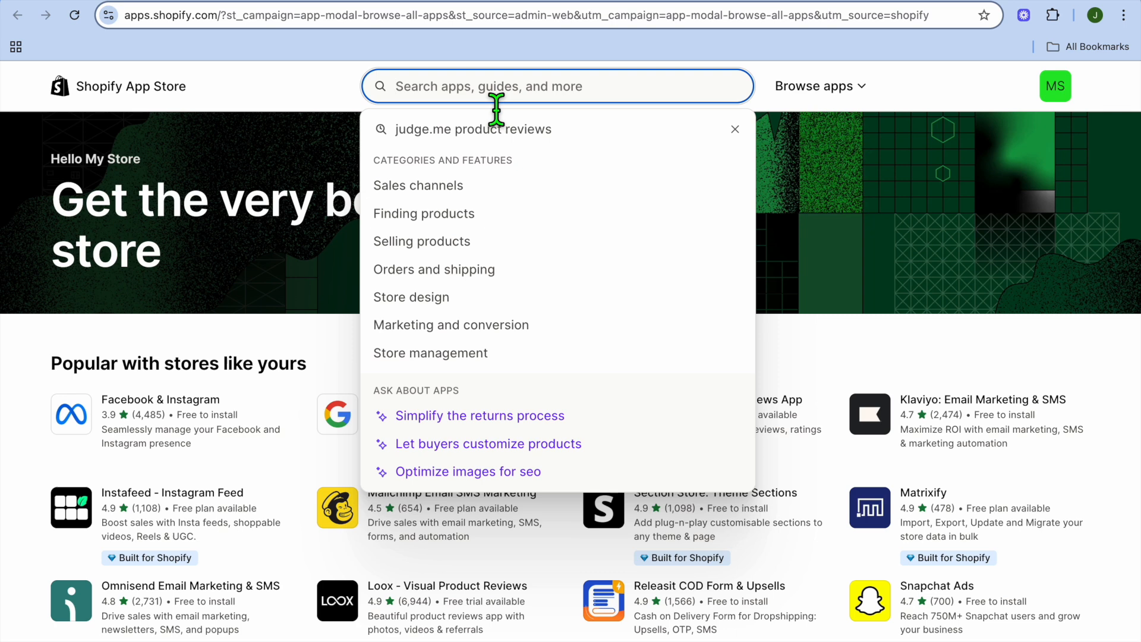
text(loo)
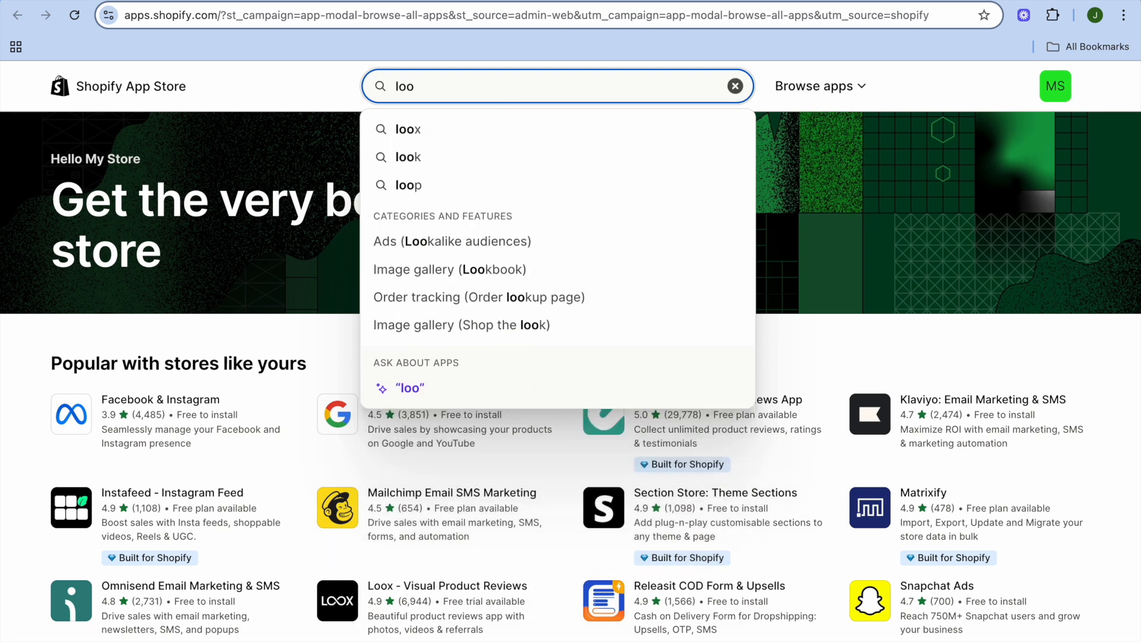
click(529, 135)
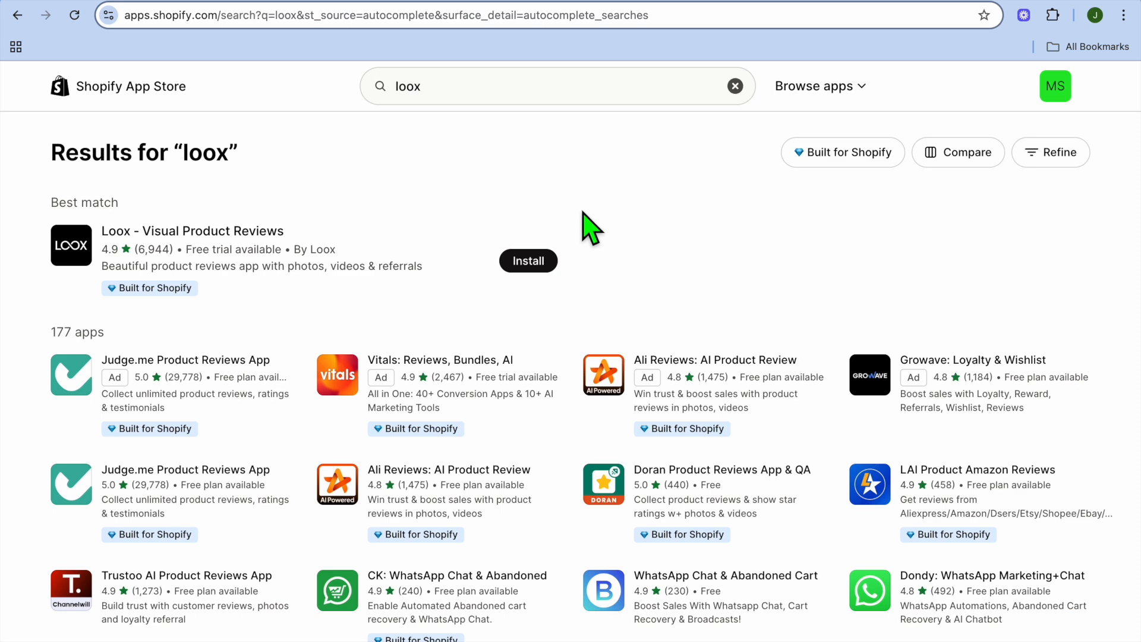
- Install the Loox - Visual Product Reviews app on the store and choose to use Loox free
click(528, 260)
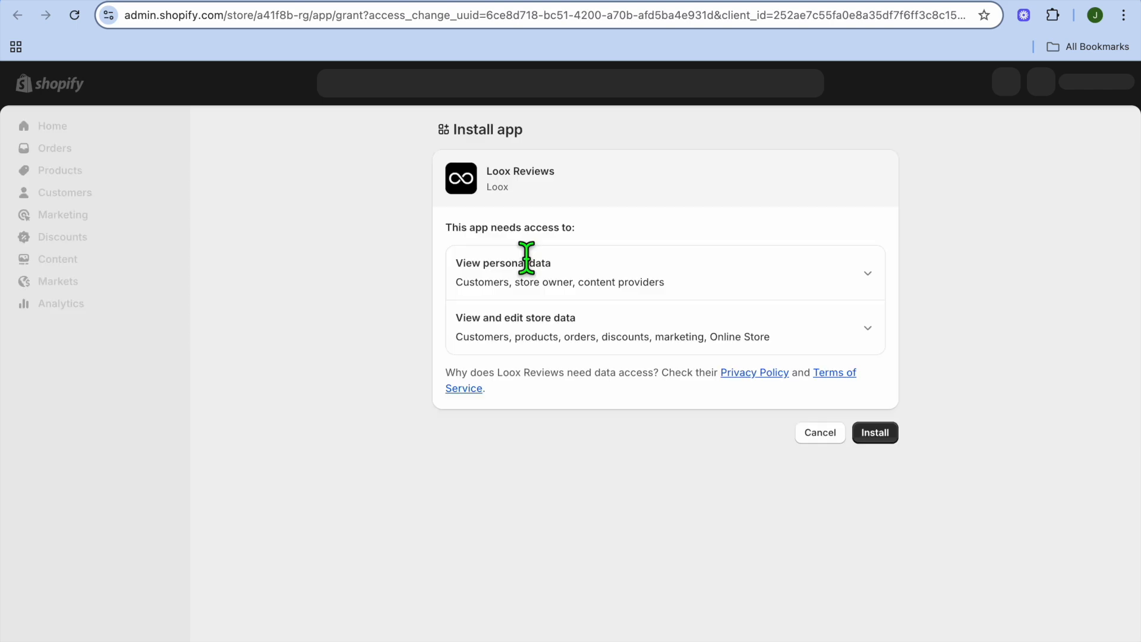
click(878, 432)
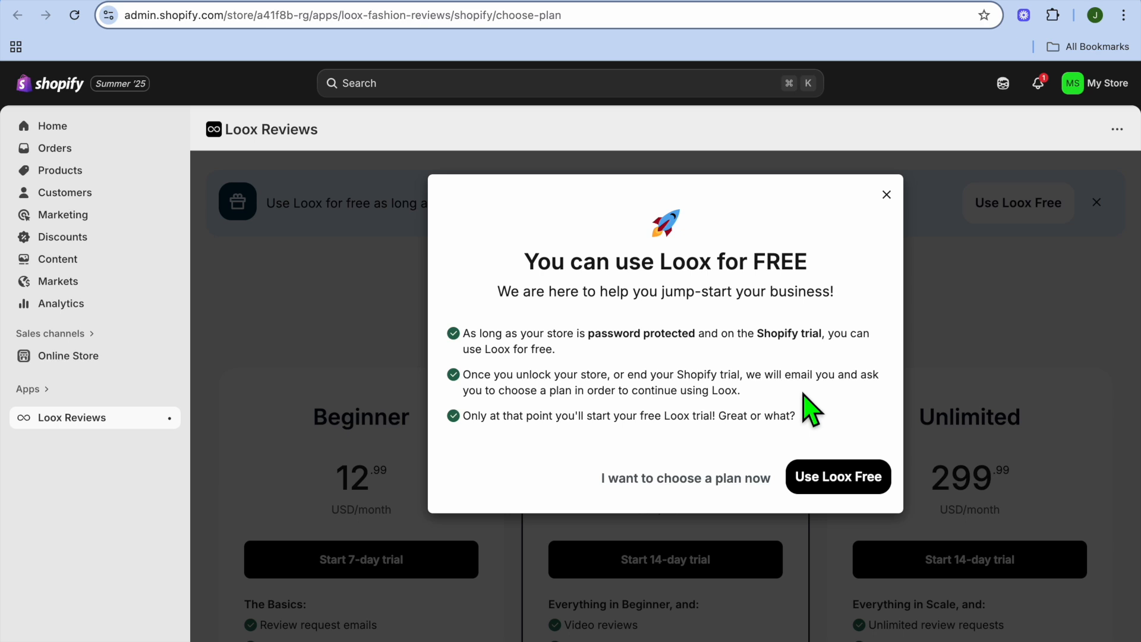
click(853, 489)
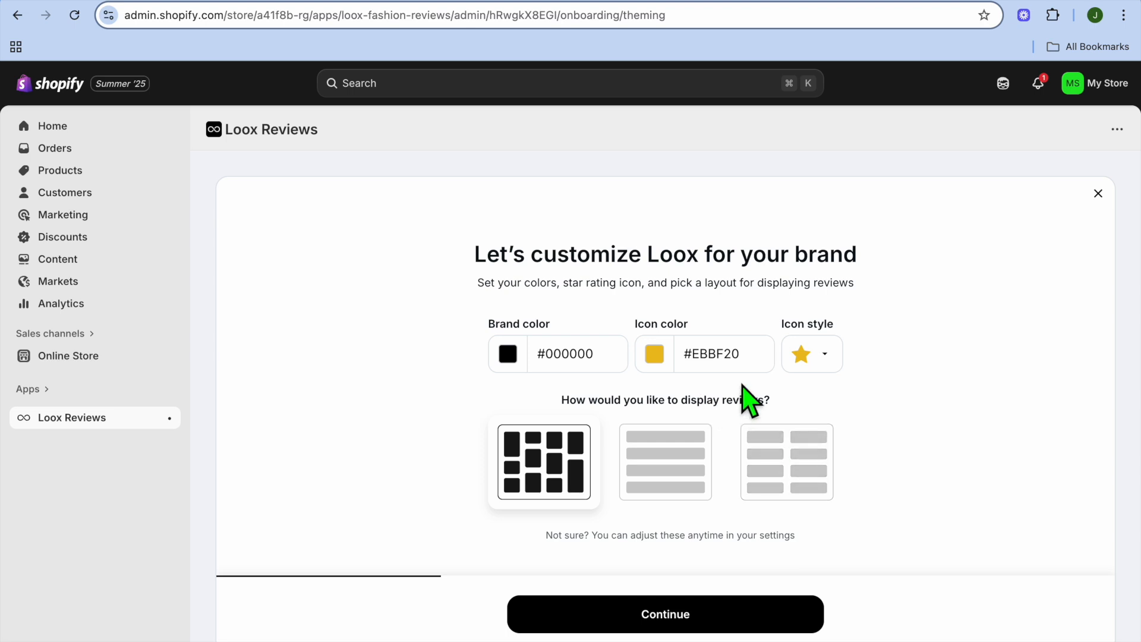
- Accept brand color #000000, icon color #EBBF20, the star icon and the staggered grid layout for displaying reviews
click(823, 360)
click(824, 361)
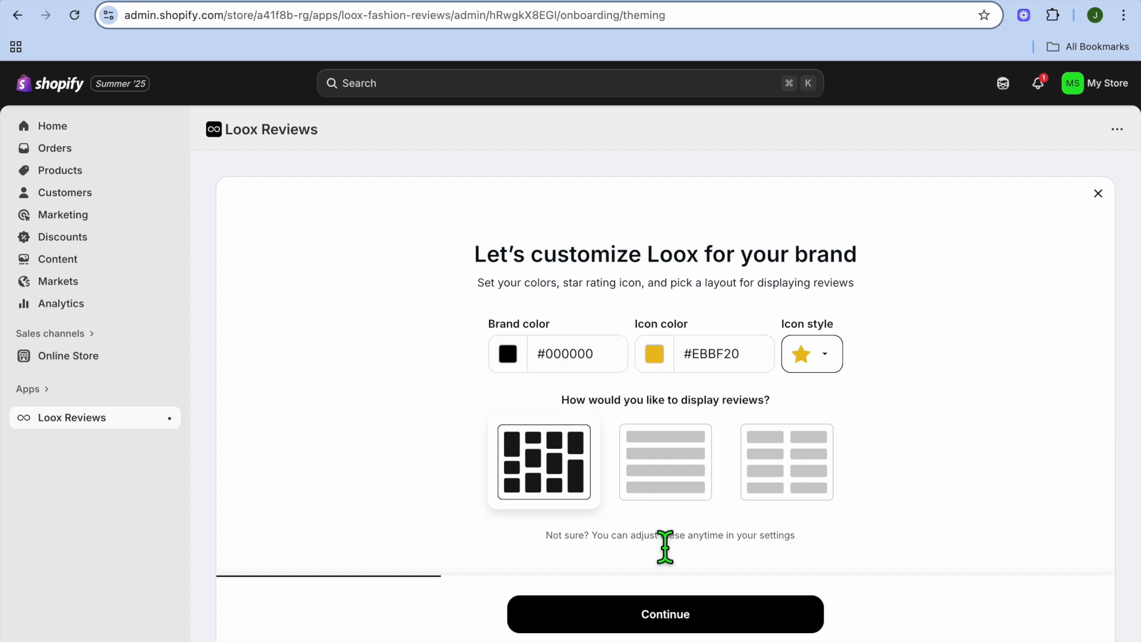
click(684, 618)
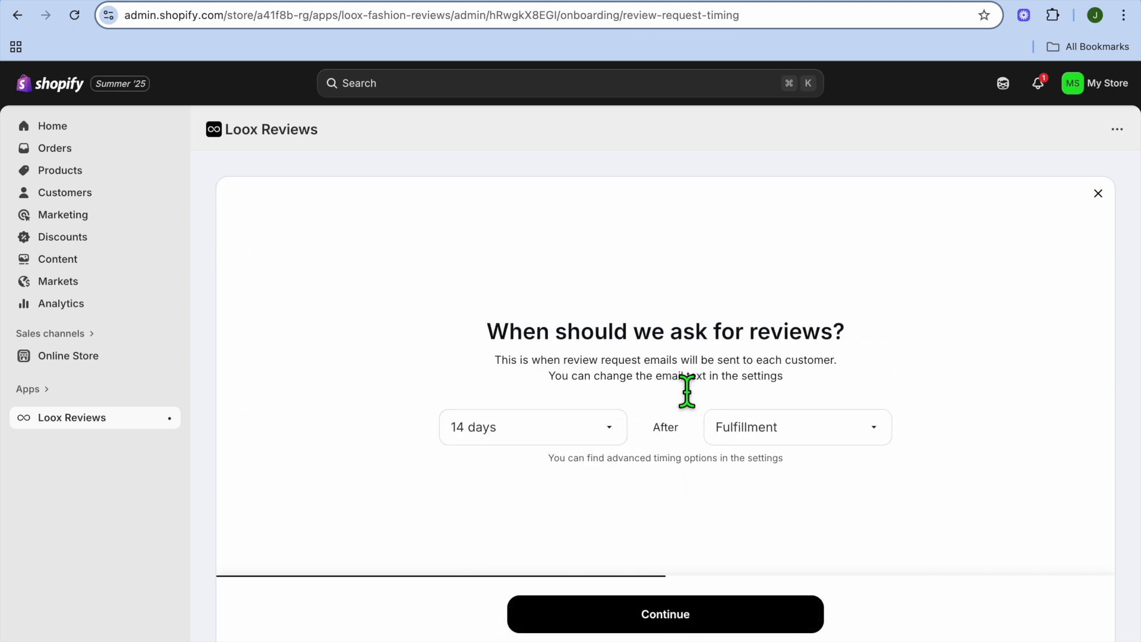
- Accept review requests 14 days after fulfillment and a discount of 15% for photos and 20% for videos
click(612, 429)
click(612, 429)
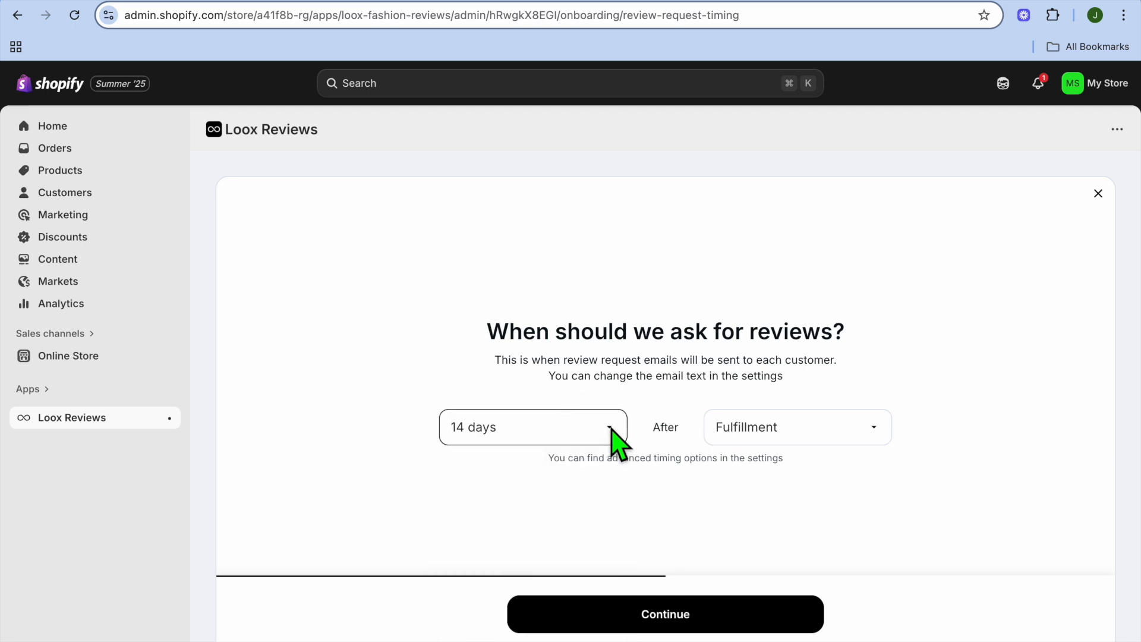
click(690, 605)
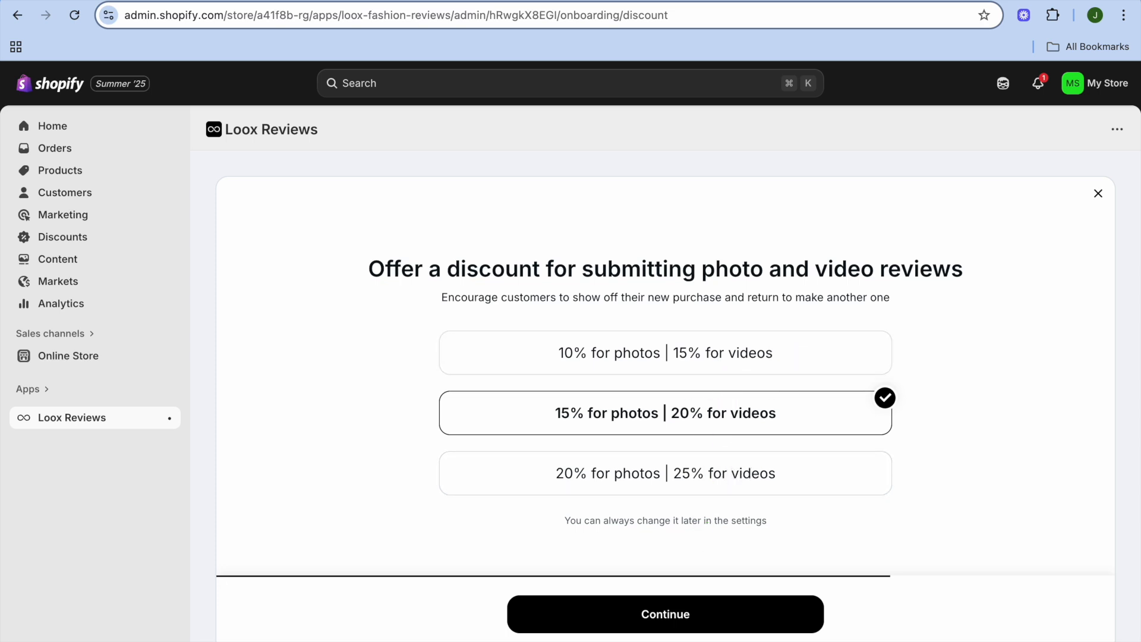
click(670, 618)
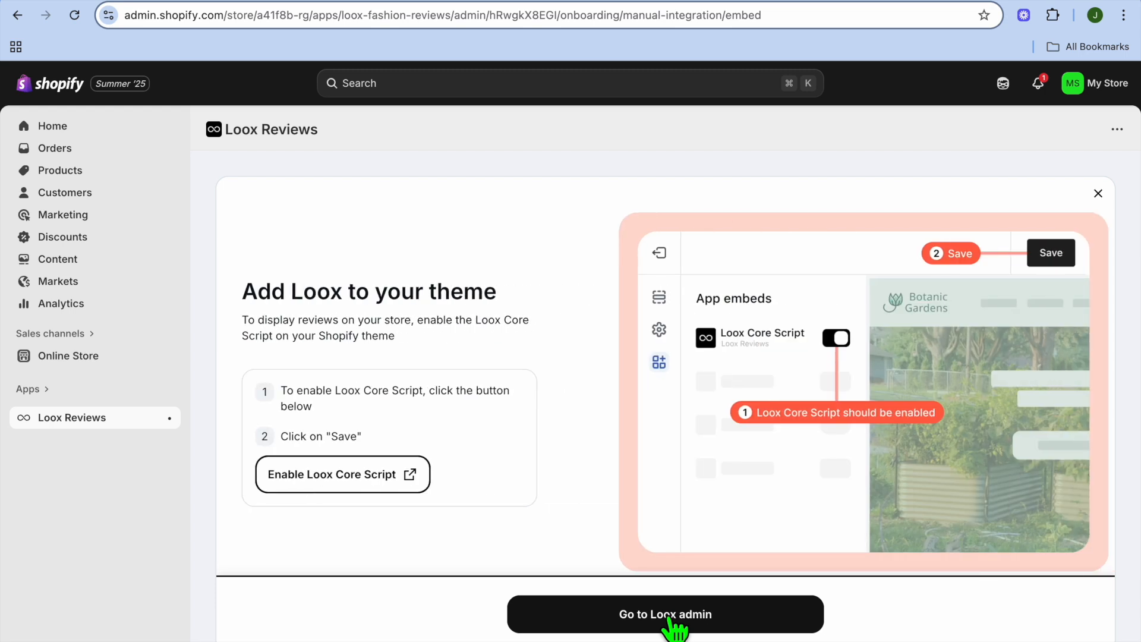
- Enable the Loox Core Script in the Horizon theme, save the theme, and continue to the Loox admin
click(671, 619)
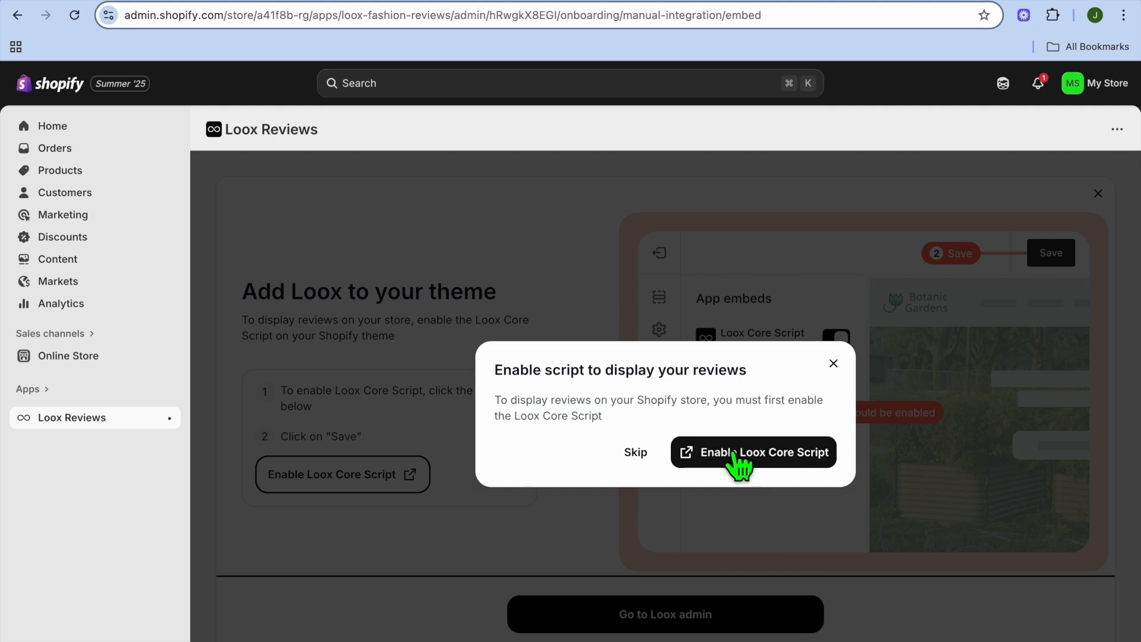
click(756, 463)
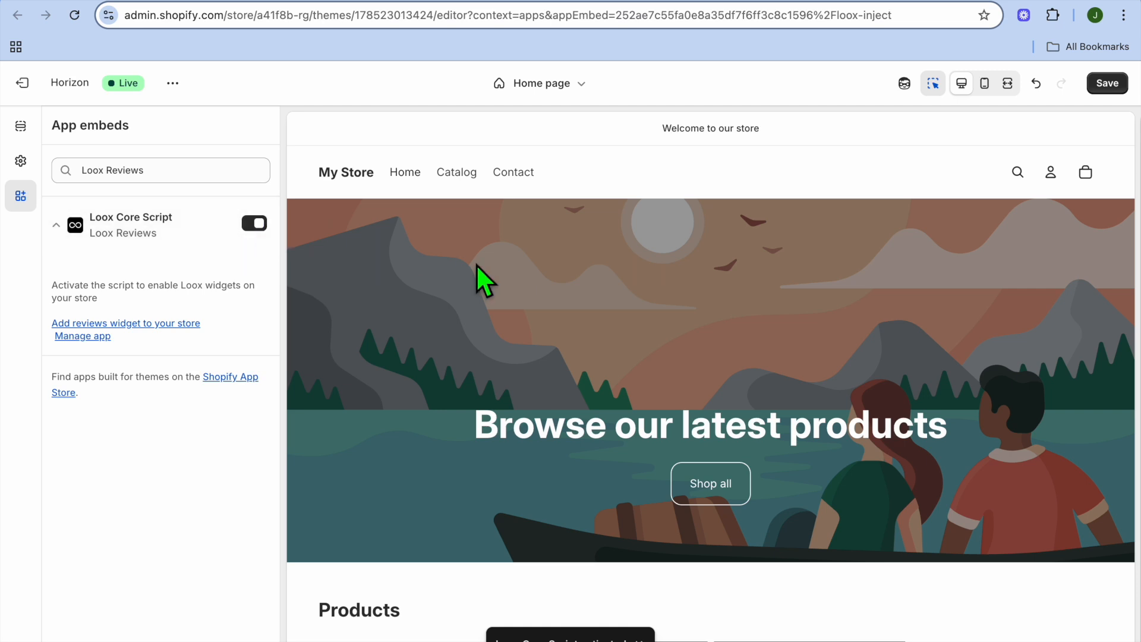
click(1110, 86)
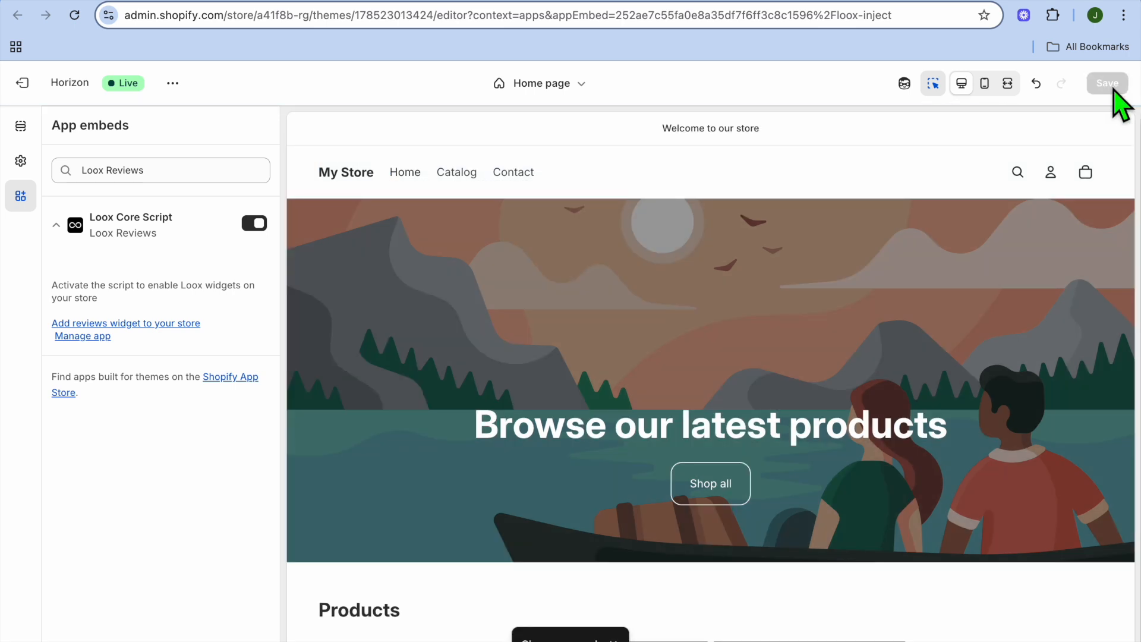
click(1010, 1)
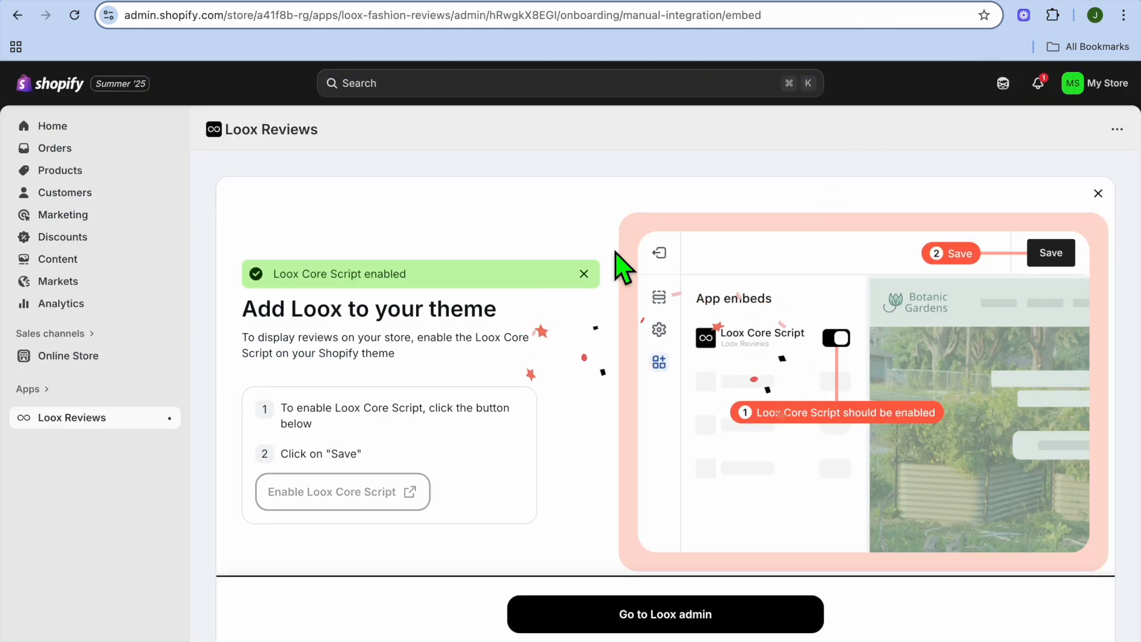
click(648, 612)
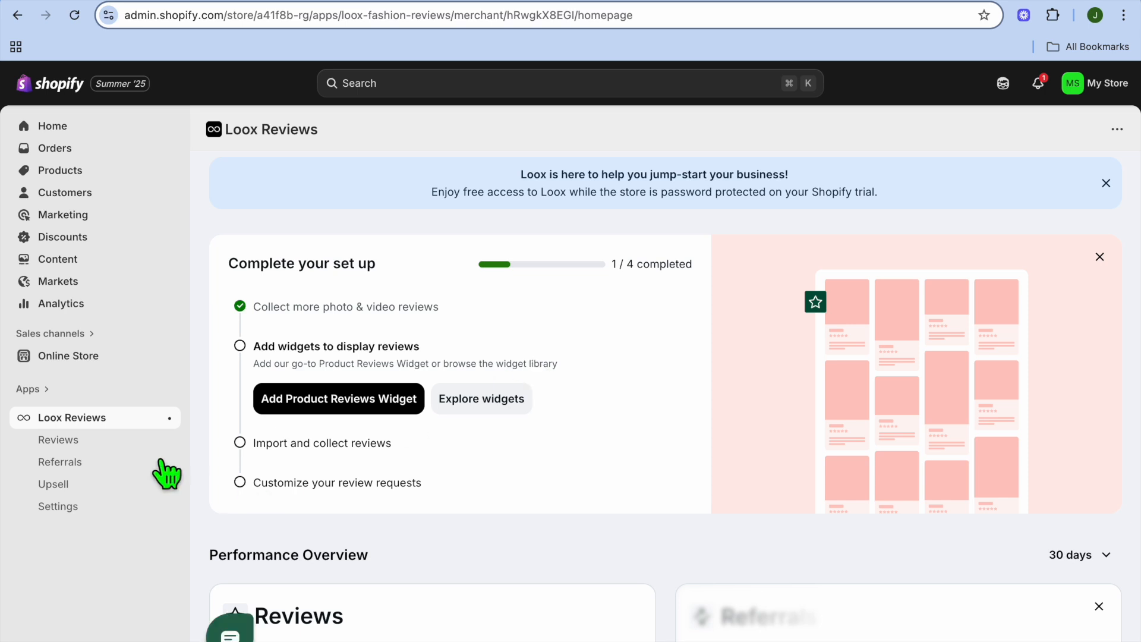
- Start importing reviews from AliExpress in the Loox reviews section
click(105, 450)
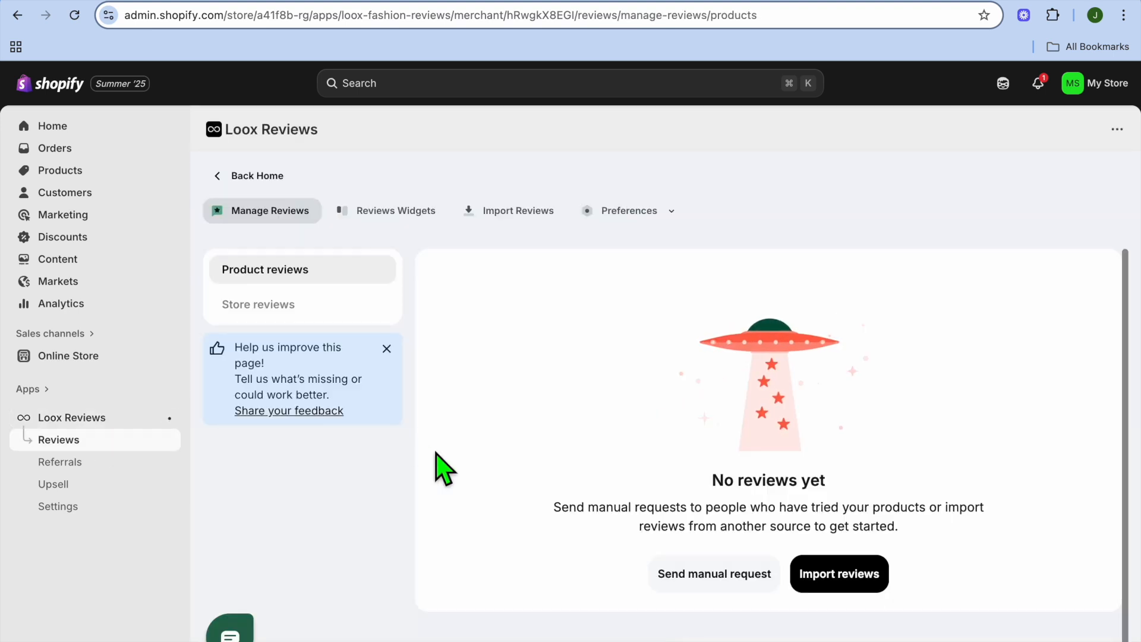
scroll(561, 440, down, 1)
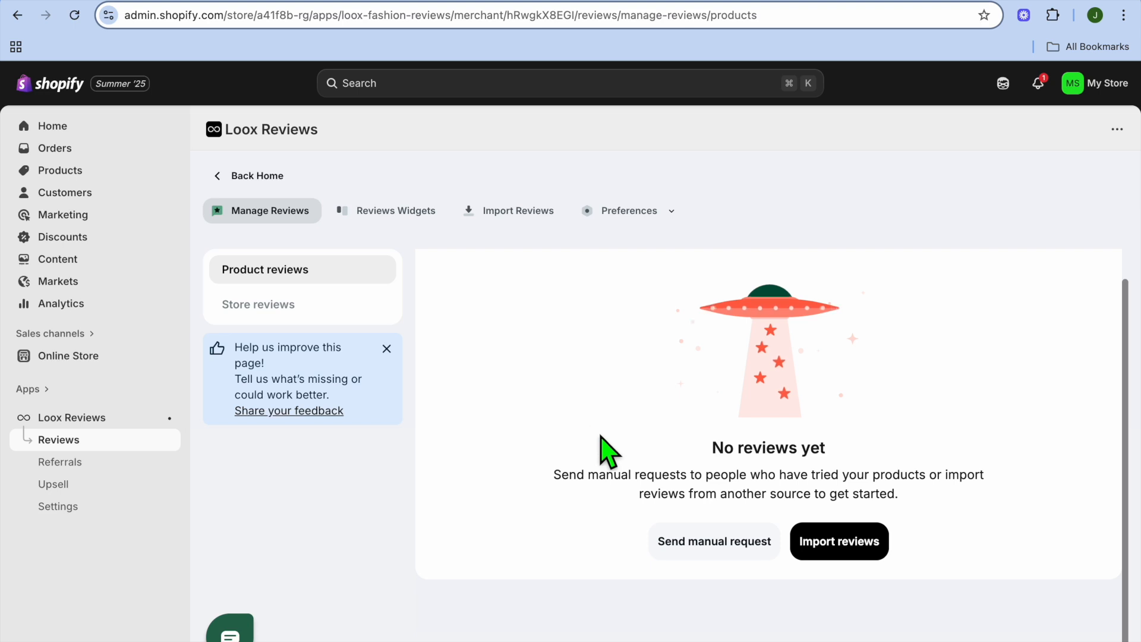
click(811, 548)
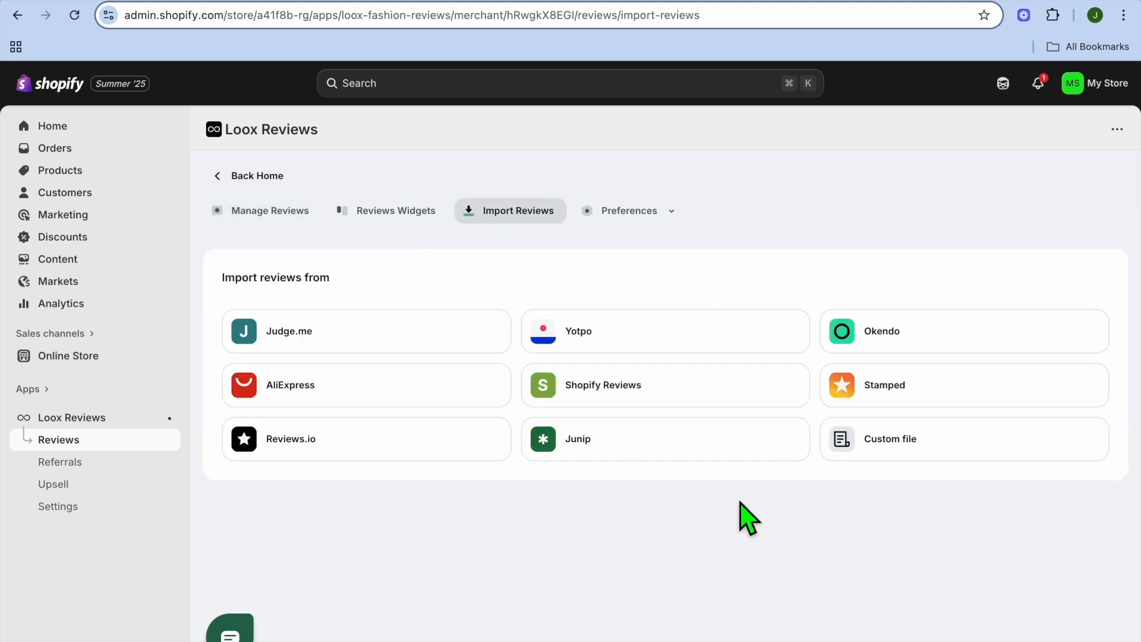
click(420, 404)
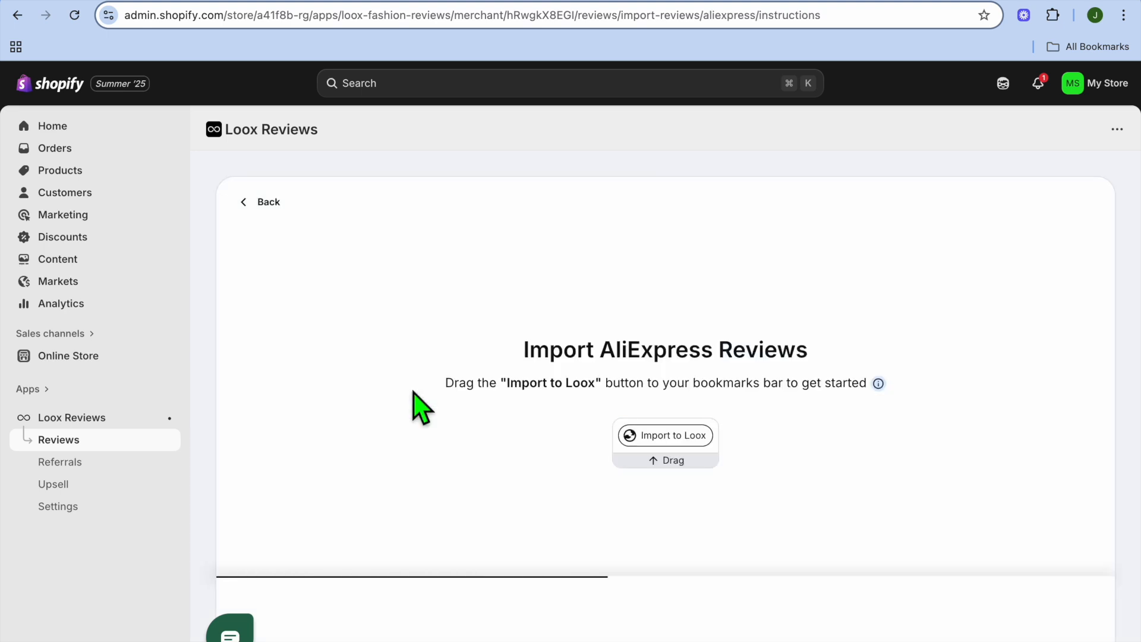
- Add the "Import to Loox" button to the browser's bookmarks bar
click(683, 441)
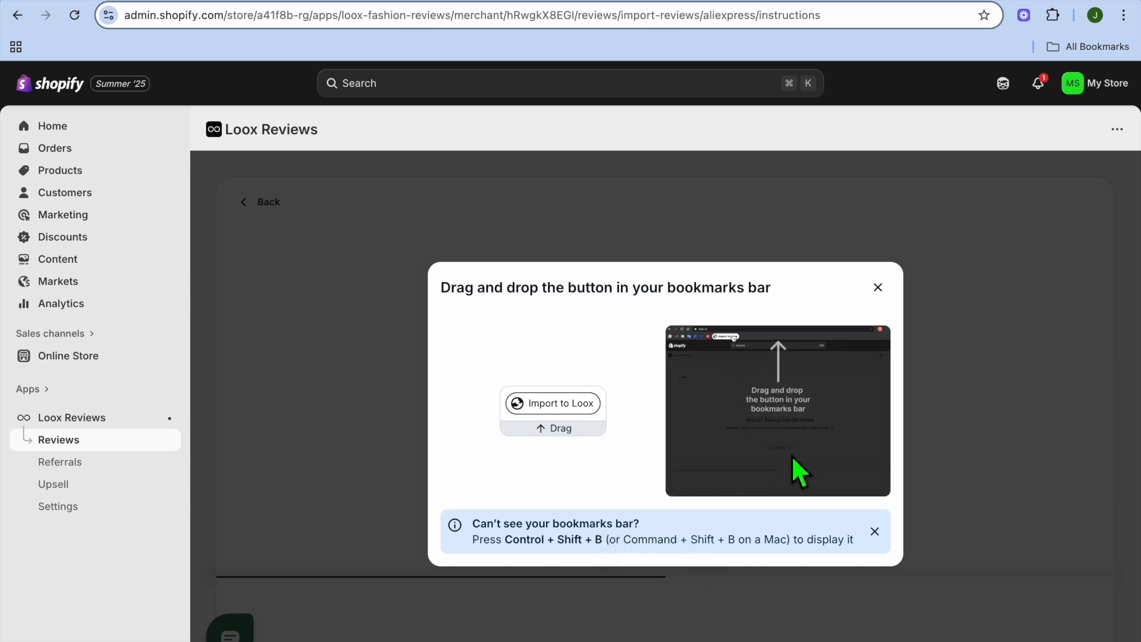
click(879, 287)
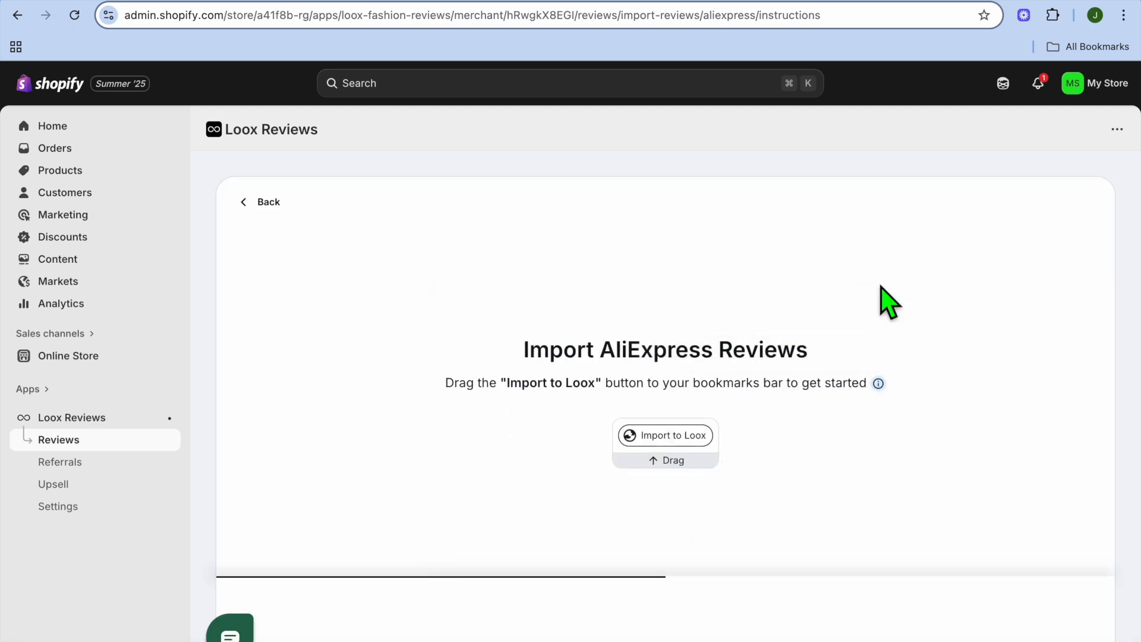
drag(665, 438, 955, 47)
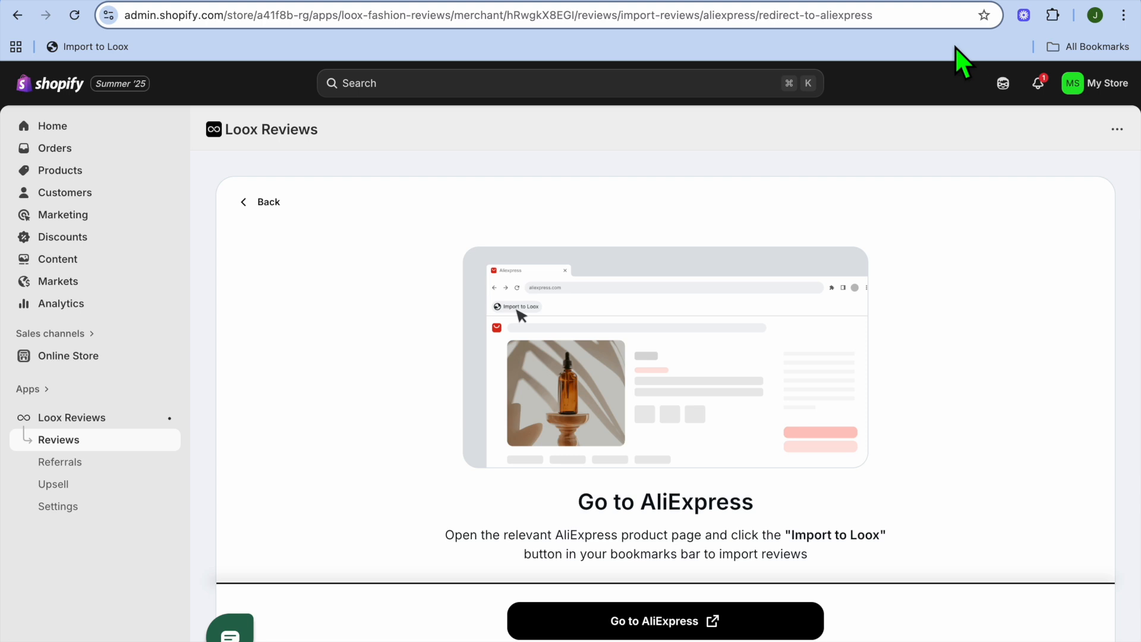
- Go to AliExpress, search for "t shirts man", and open the first product, the heavyweight round neck T-shirt
click(682, 632)
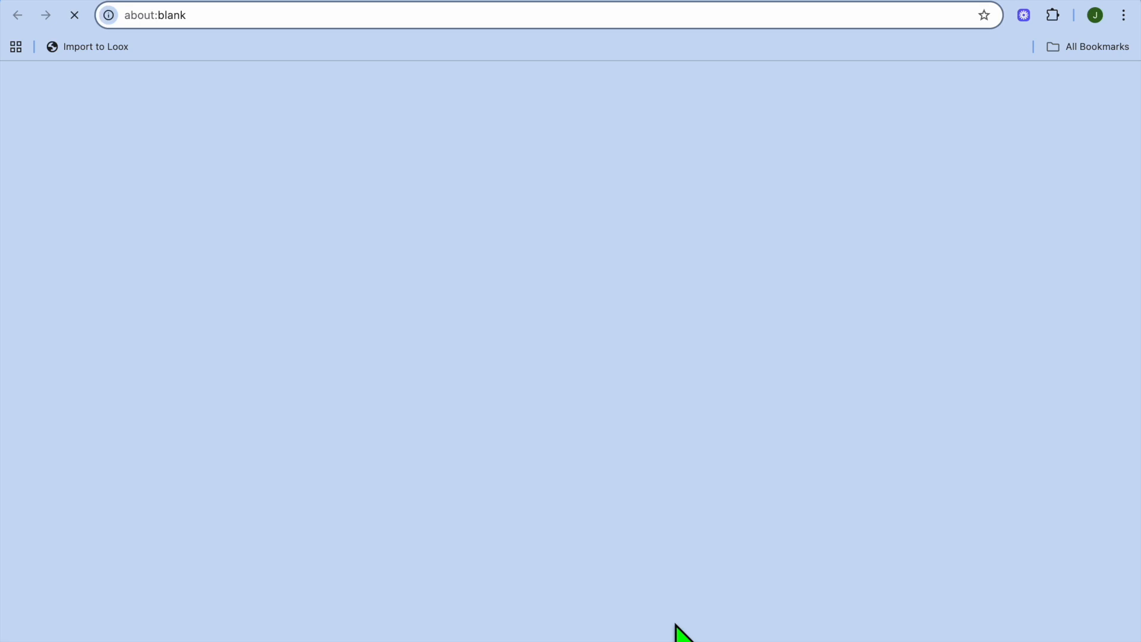
click(495, 158)
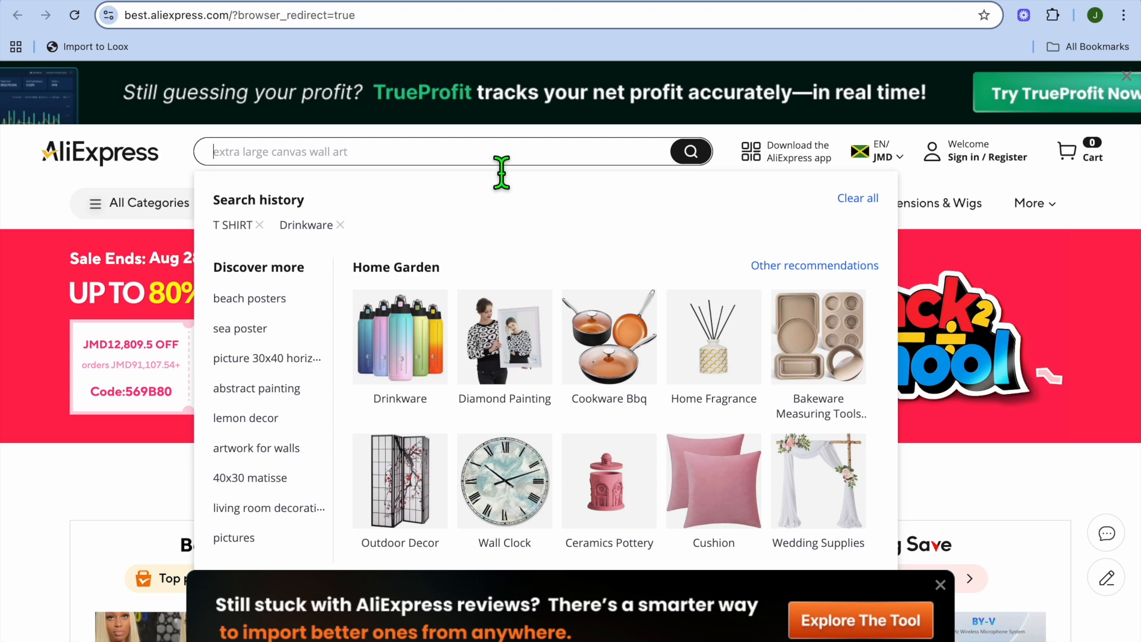
text(t)
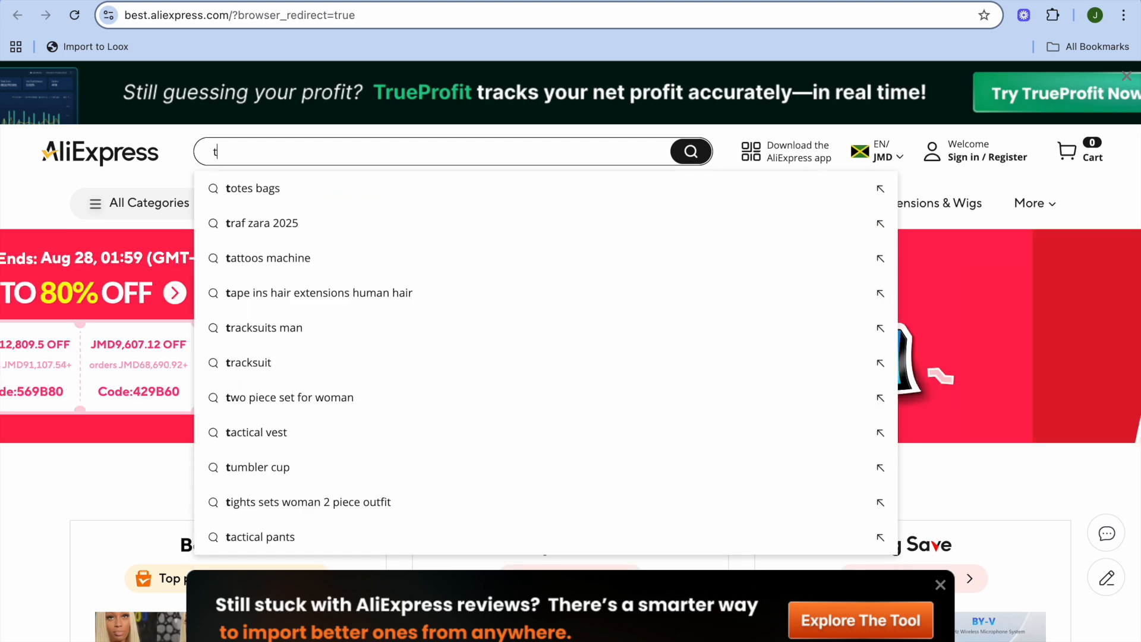
text(sh)
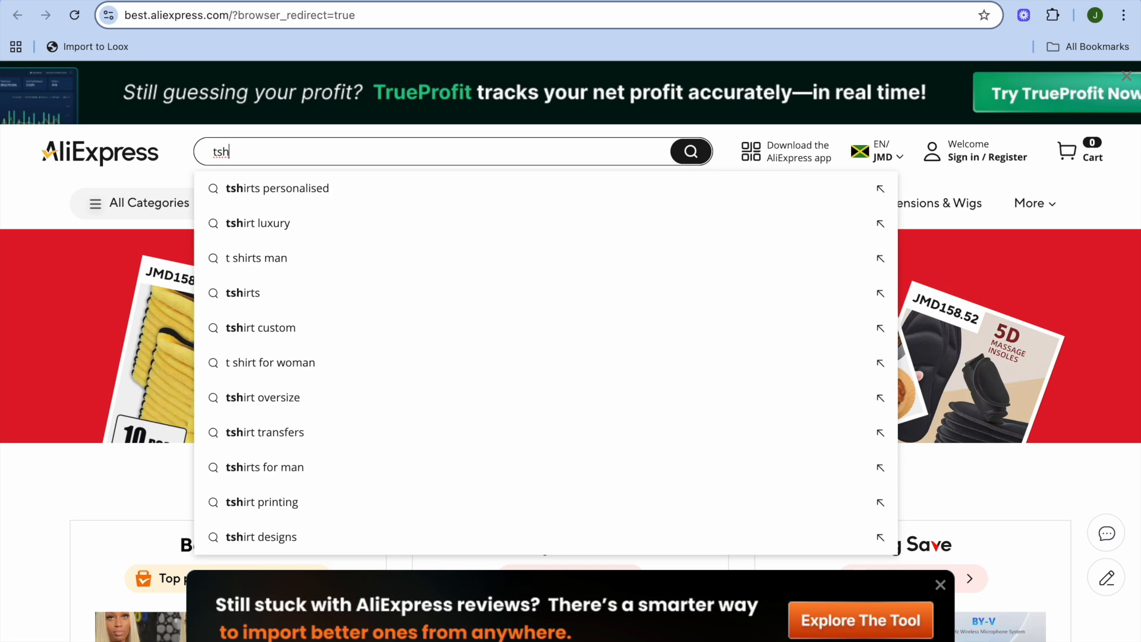
click(395, 273)
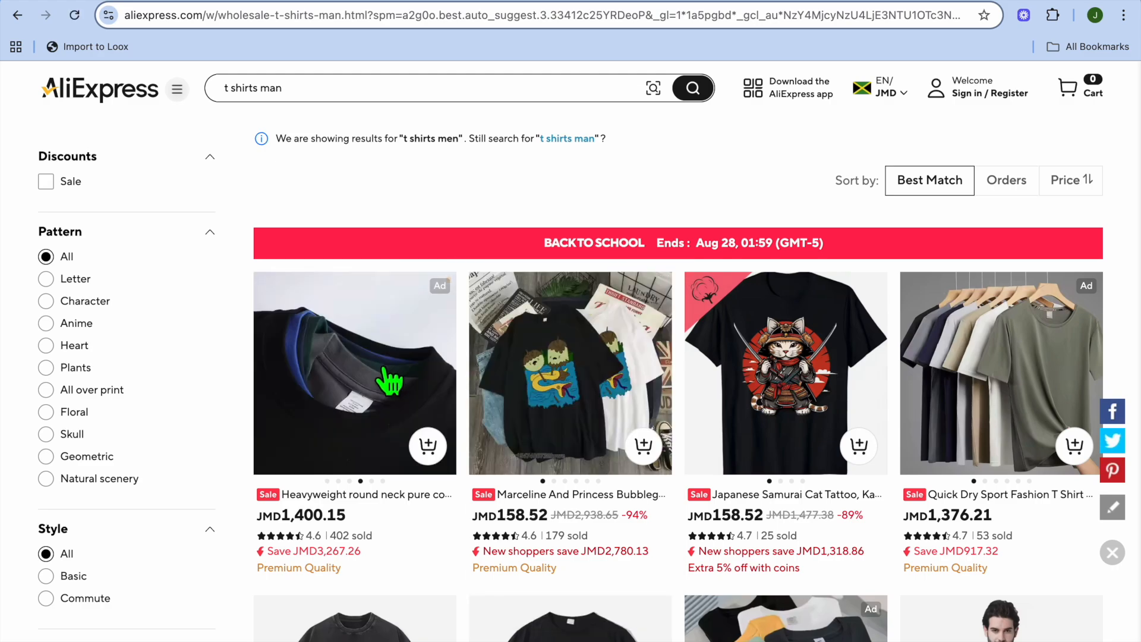
click(383, 390)
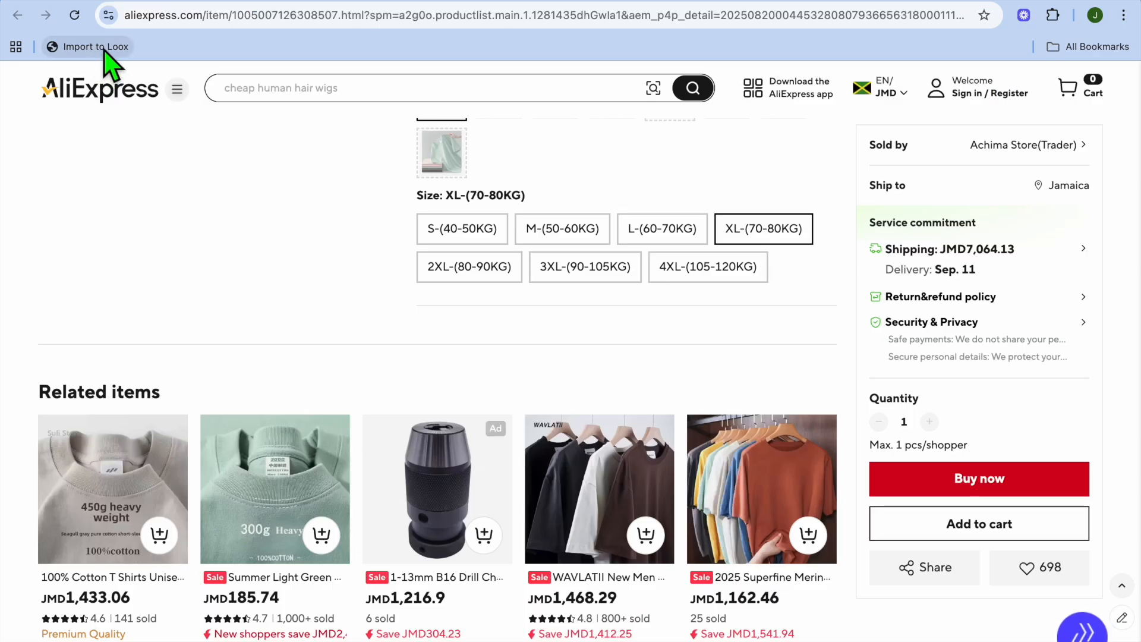
- Launch Import to Loox on the product page and set the import target to the Creative Studio Dog-Themed Unisex T-shirt
click(105, 50)
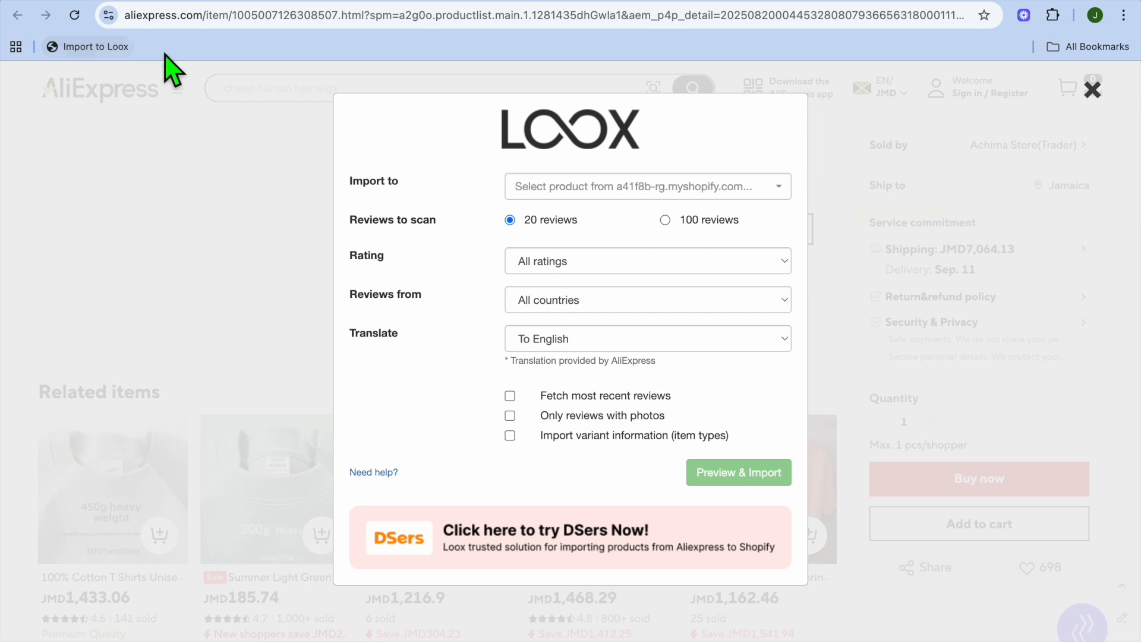
click(596, 195)
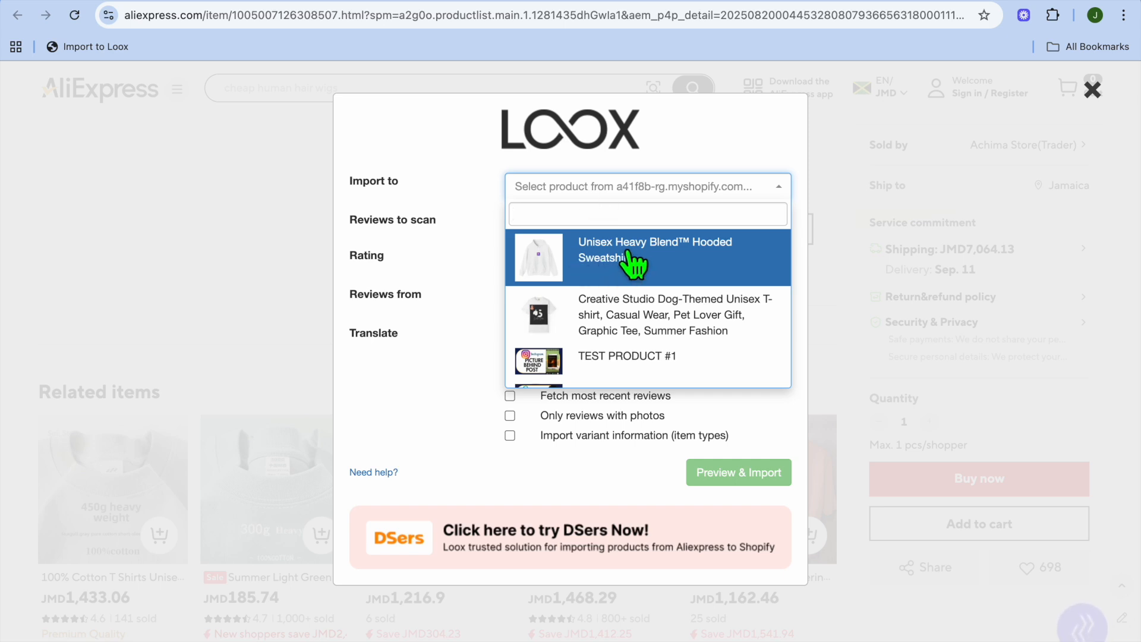
scroll(649, 284, down, 1)
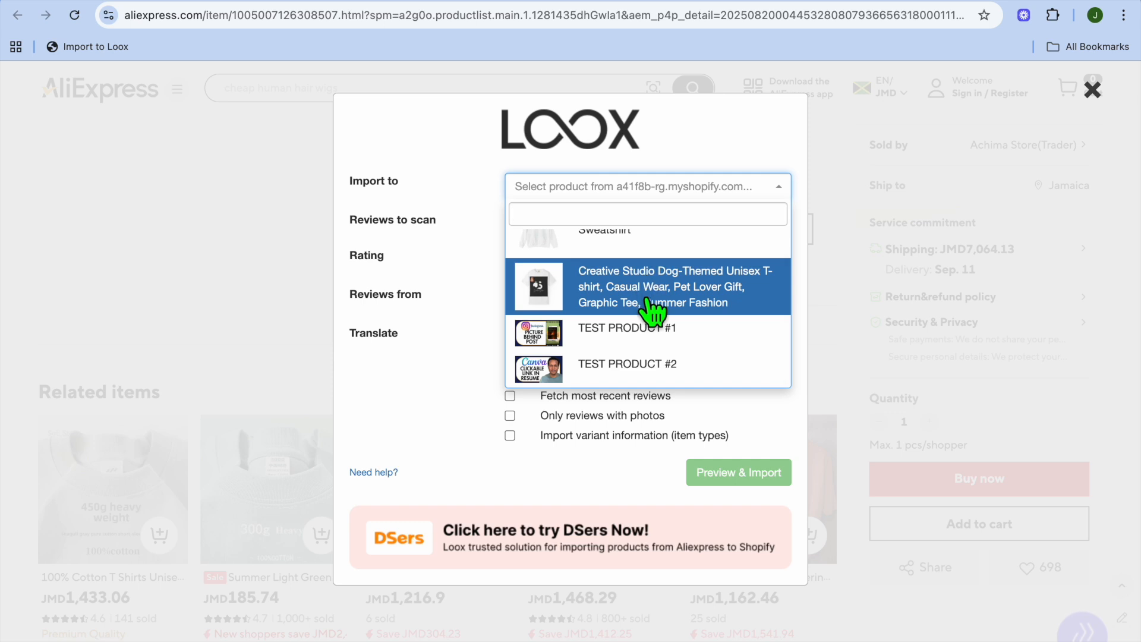
click(651, 297)
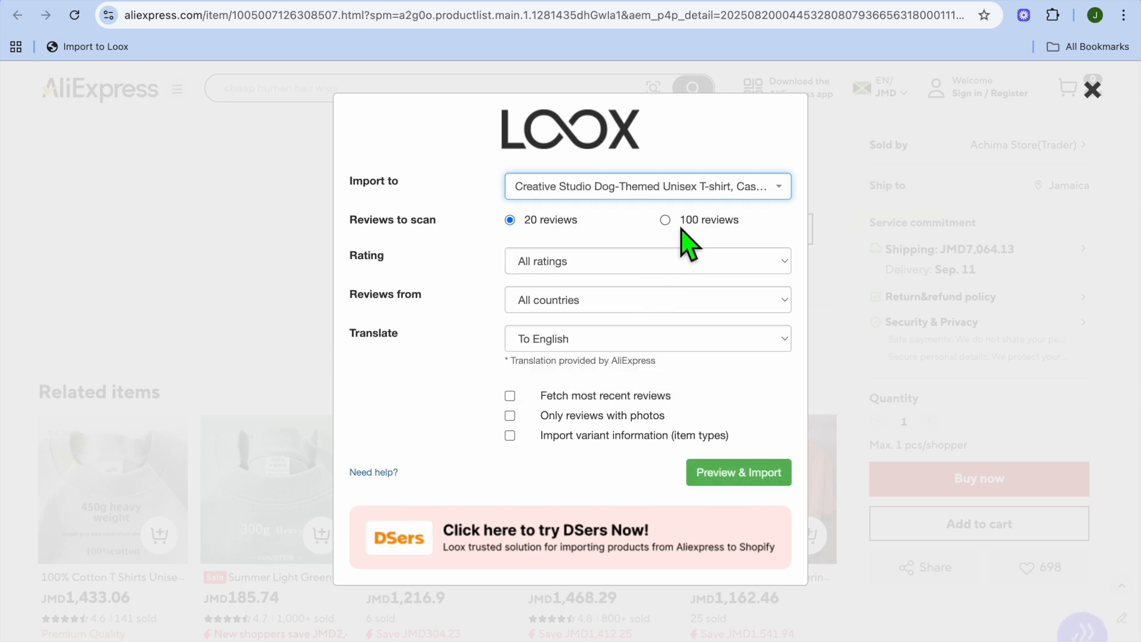
- Set the rating filter to 4 stars and up and preview the matching reviews for import
click(644, 271)
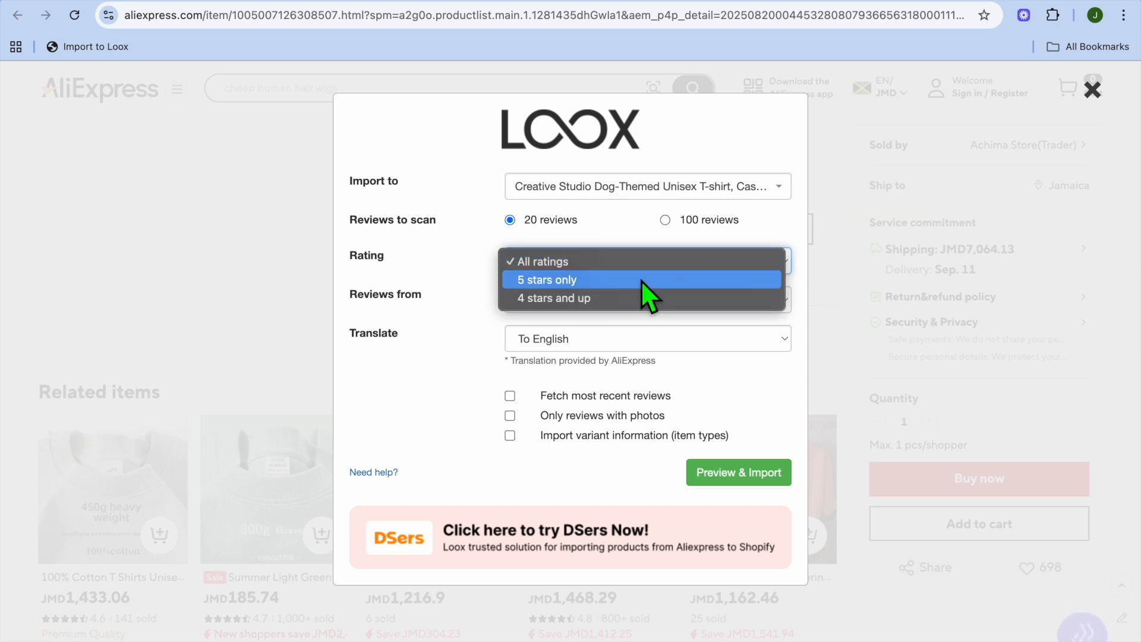
click(641, 279)
click(636, 265)
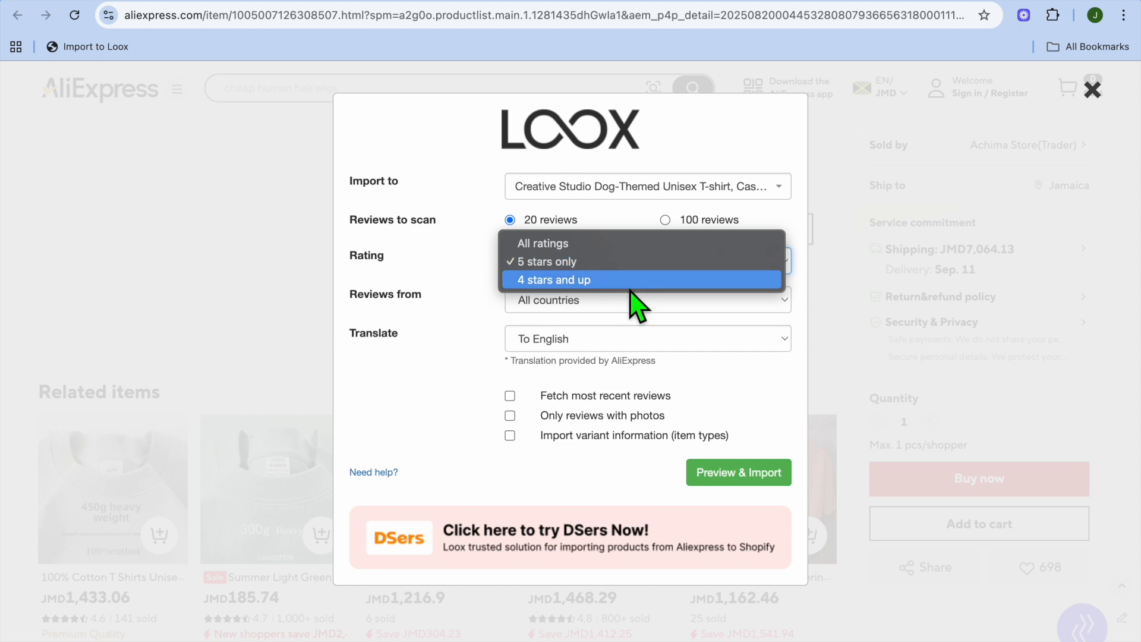
click(631, 284)
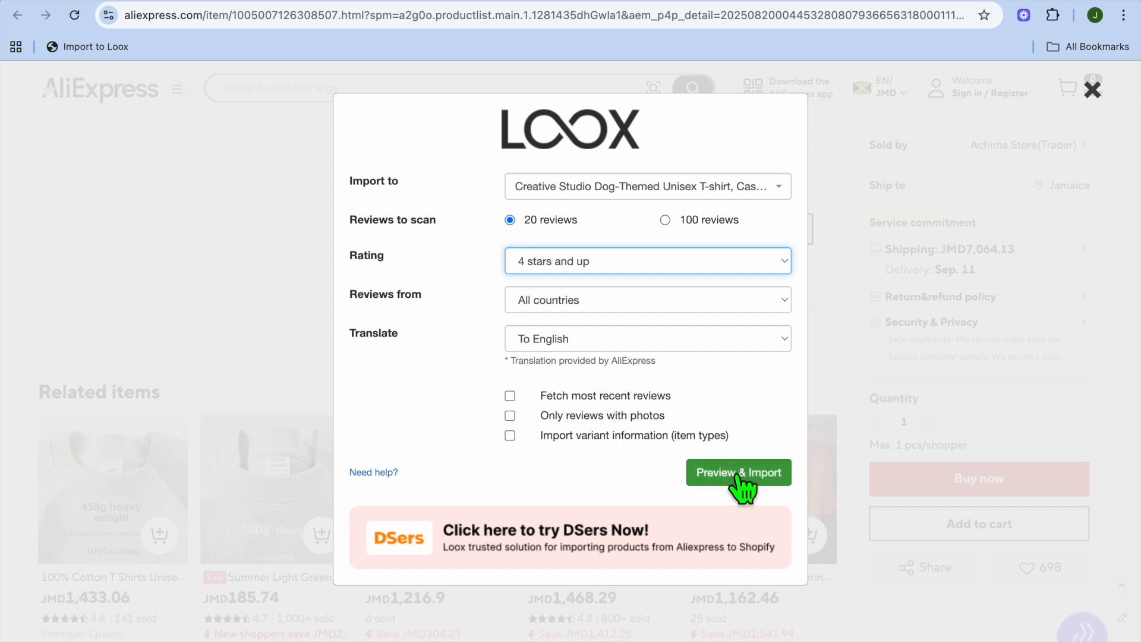
click(759, 481)
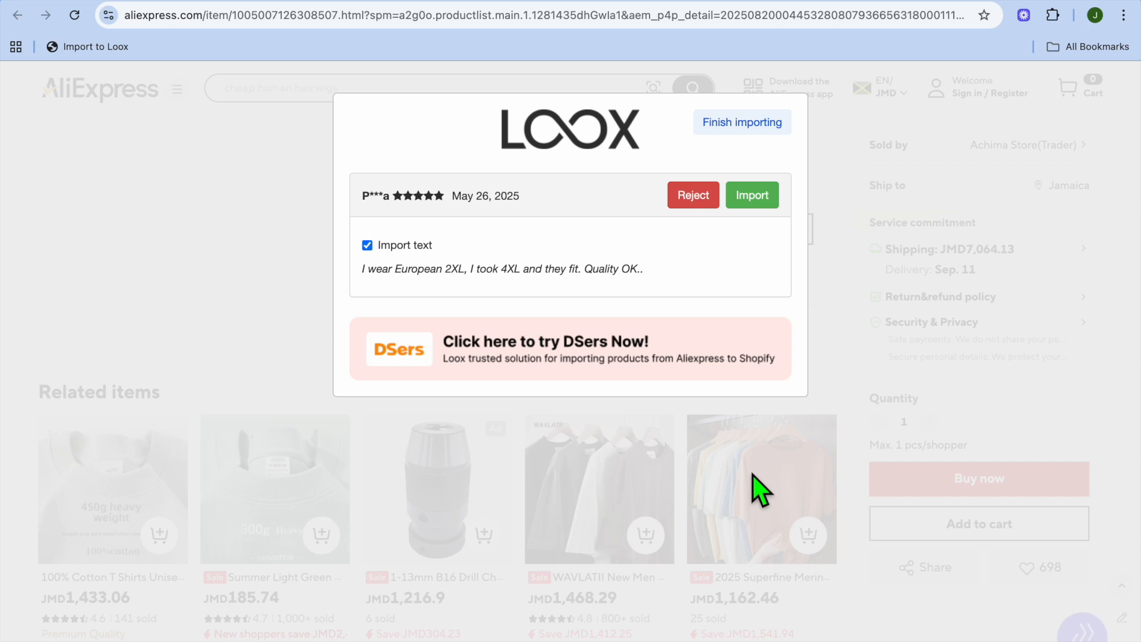
- Accept the previewed reviews one by one with their text, finish importing, and close the Loox import window
click(746, 201)
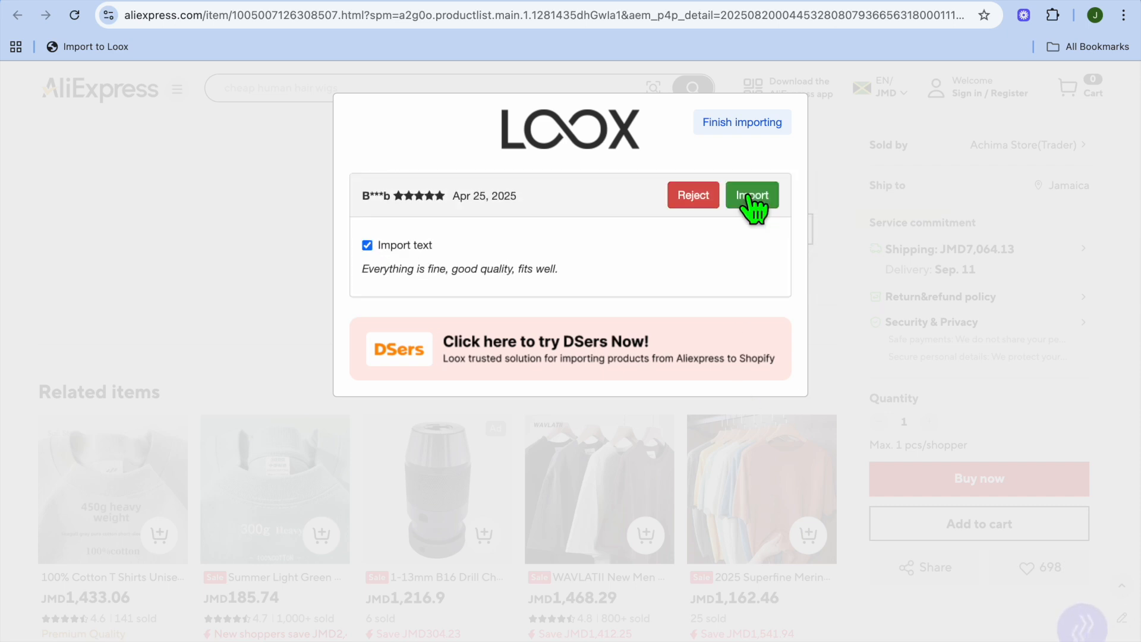
click(752, 201)
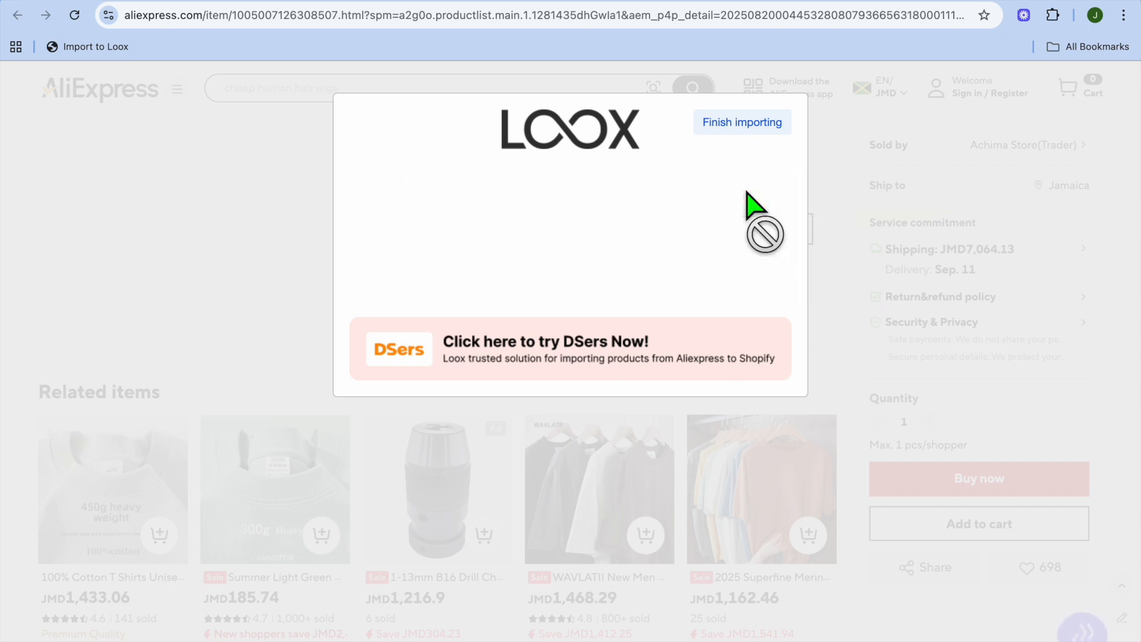
click(758, 204)
click(761, 202)
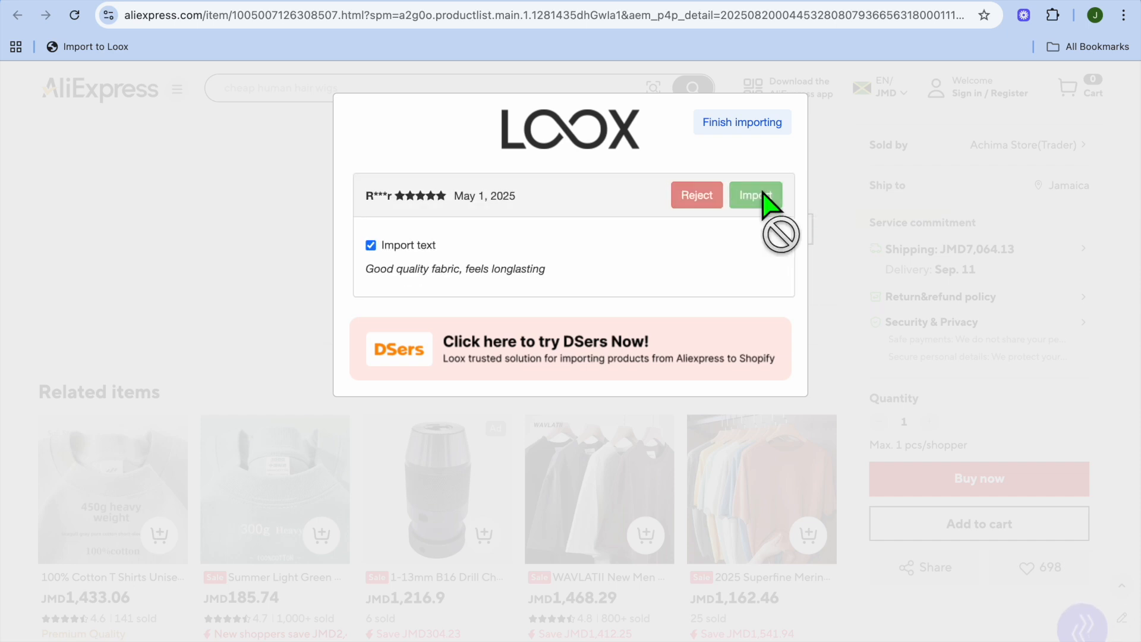
click(758, 202)
click(762, 204)
click(762, 201)
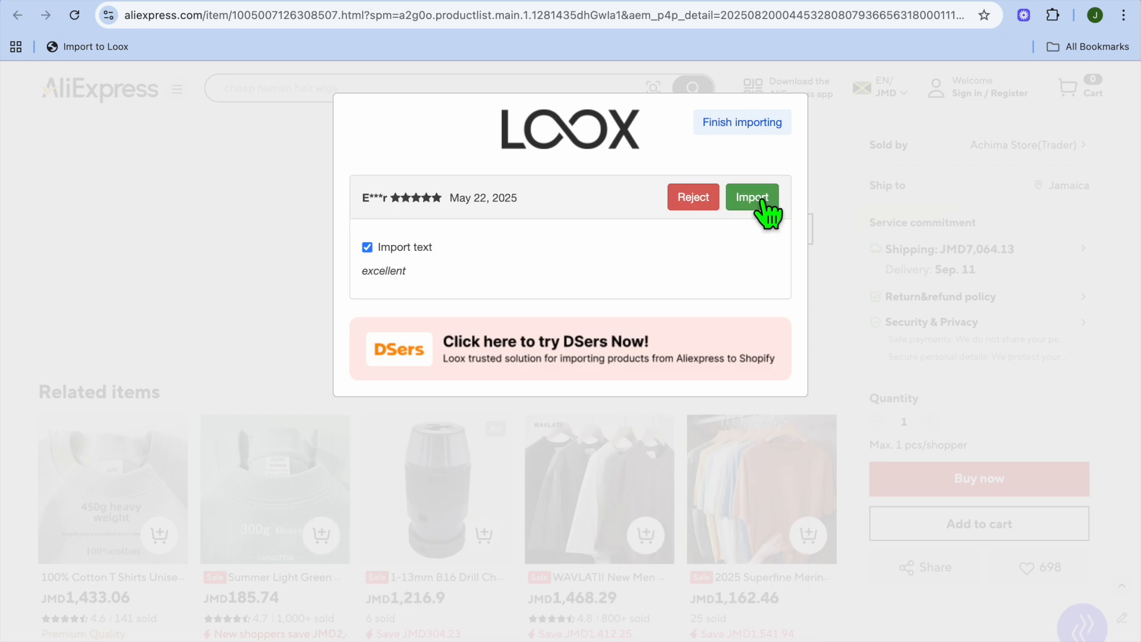
click(762, 202)
click(763, 202)
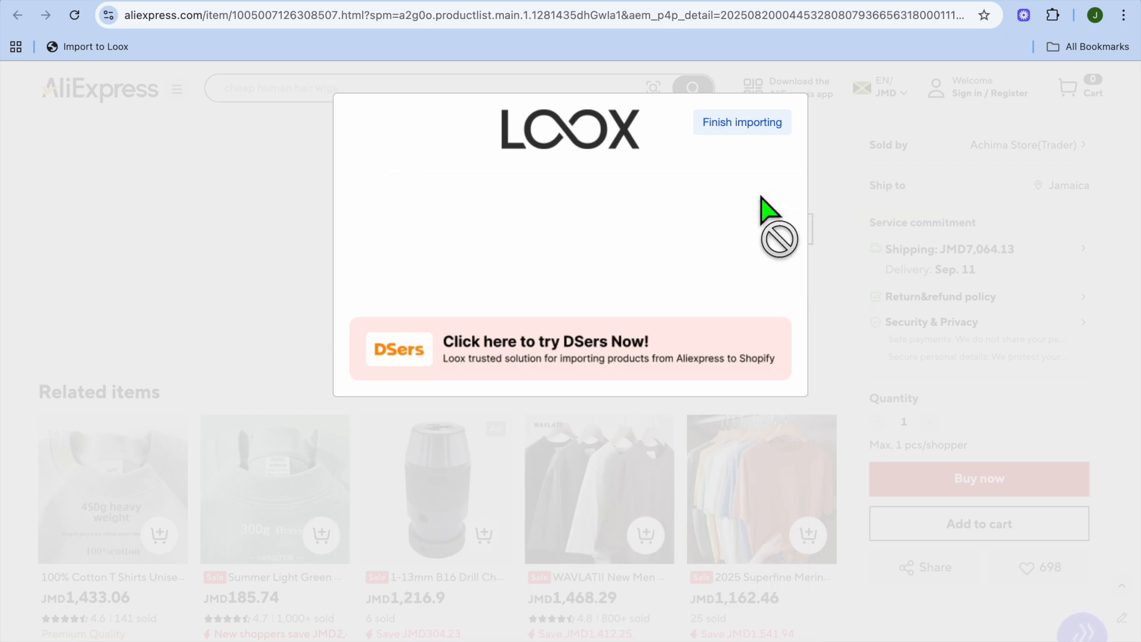
click(748, 138)
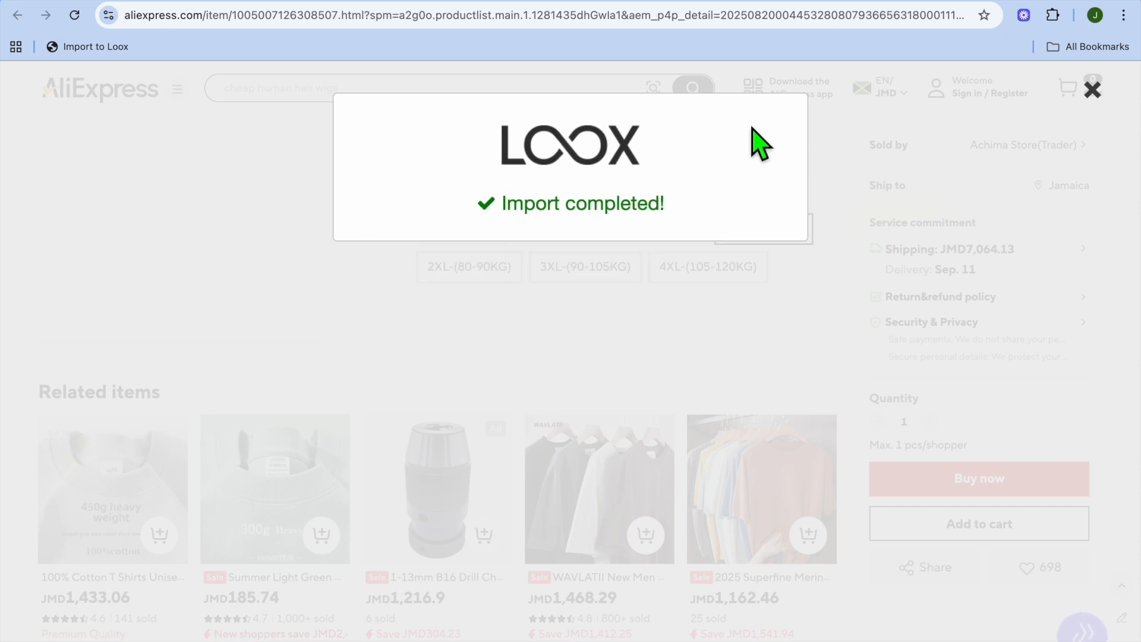
click(1092, 90)
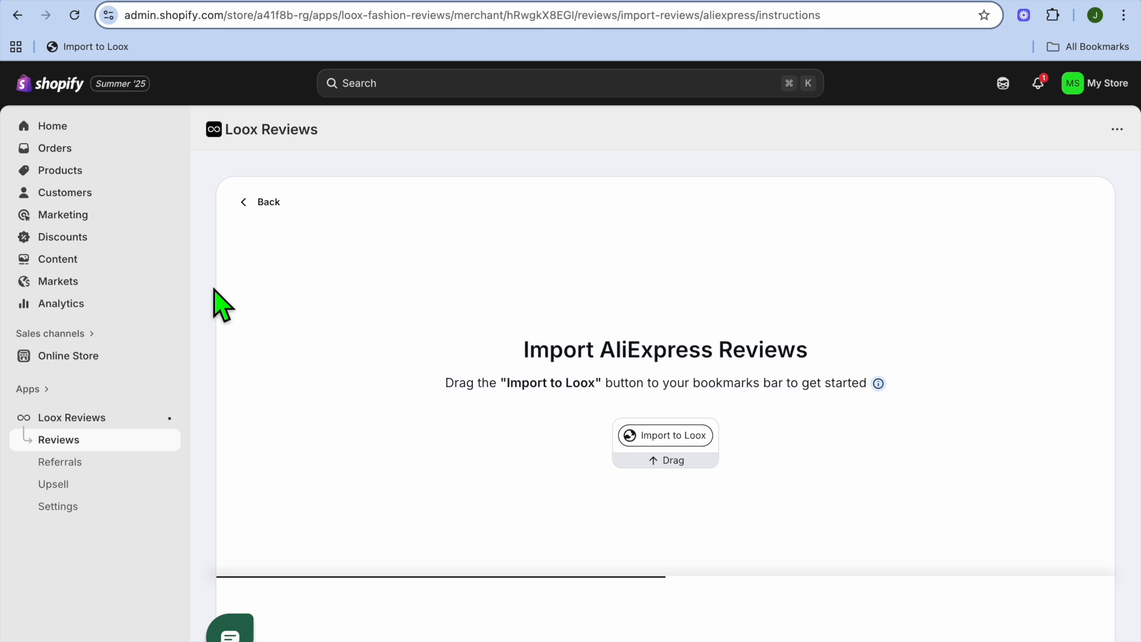
- Switch to the Shopify admin, customize the Horizon theme, and open its Default product template
click(101, 357)
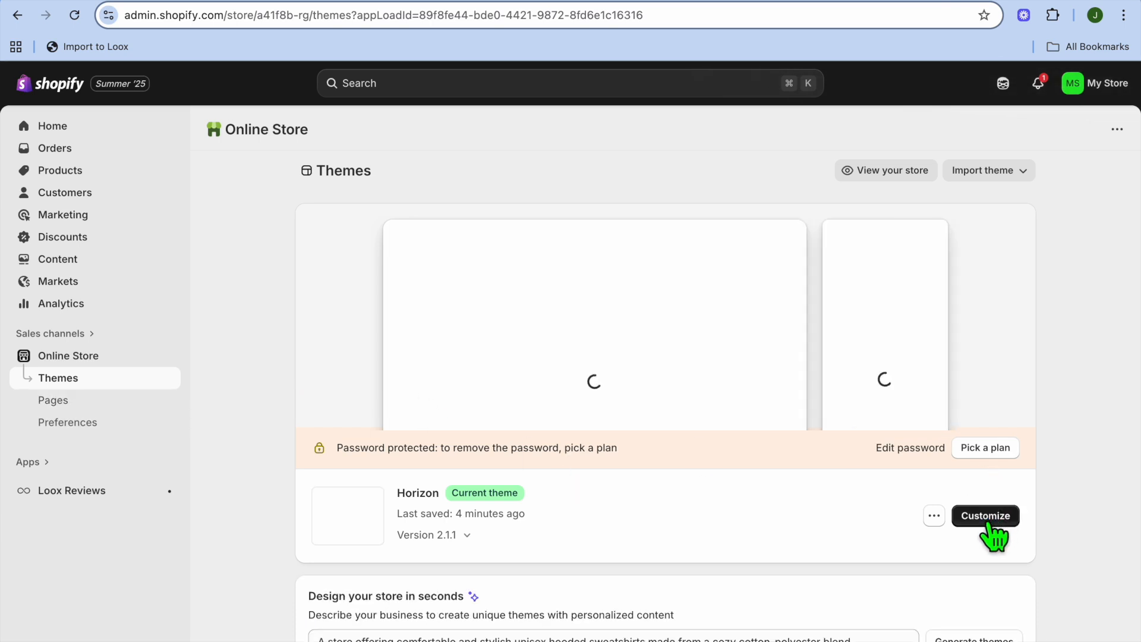
click(988, 518)
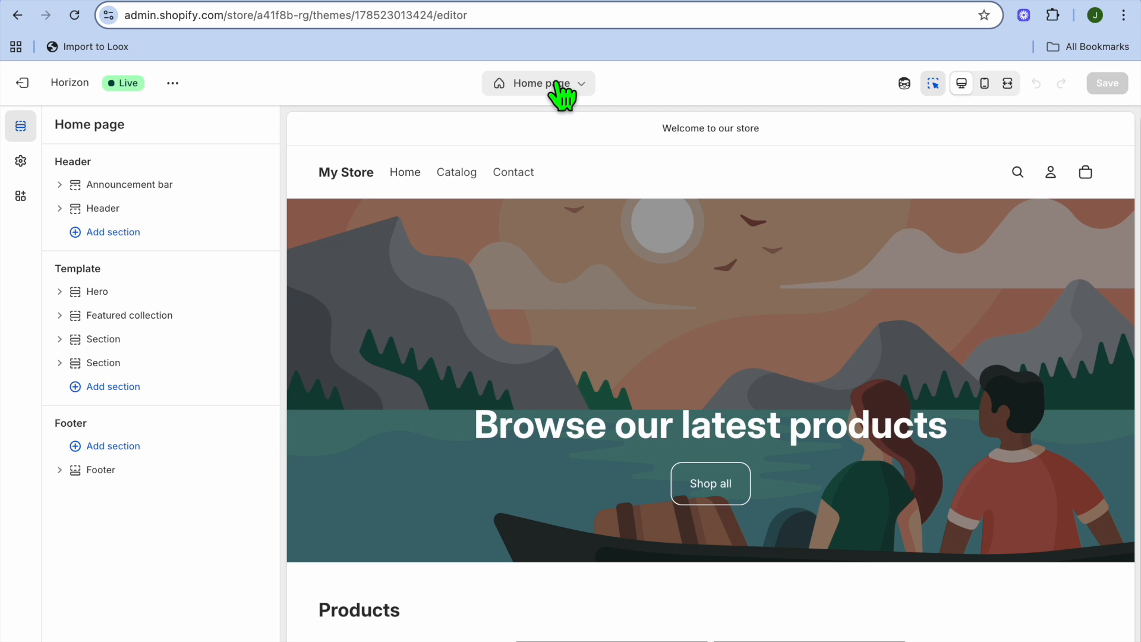
click(560, 94)
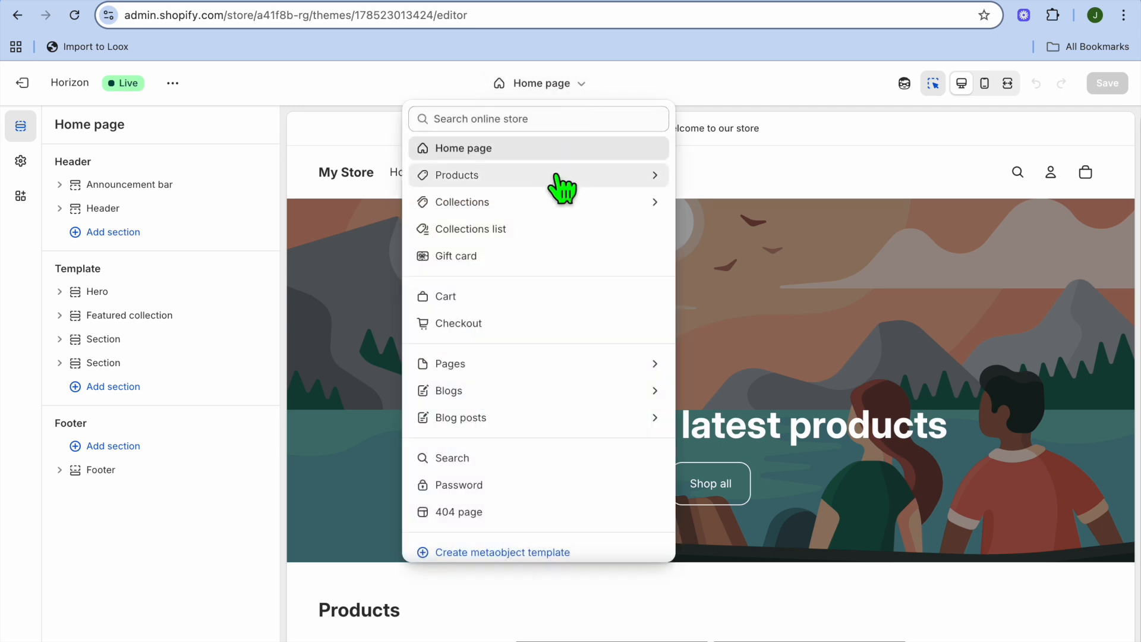
click(557, 175)
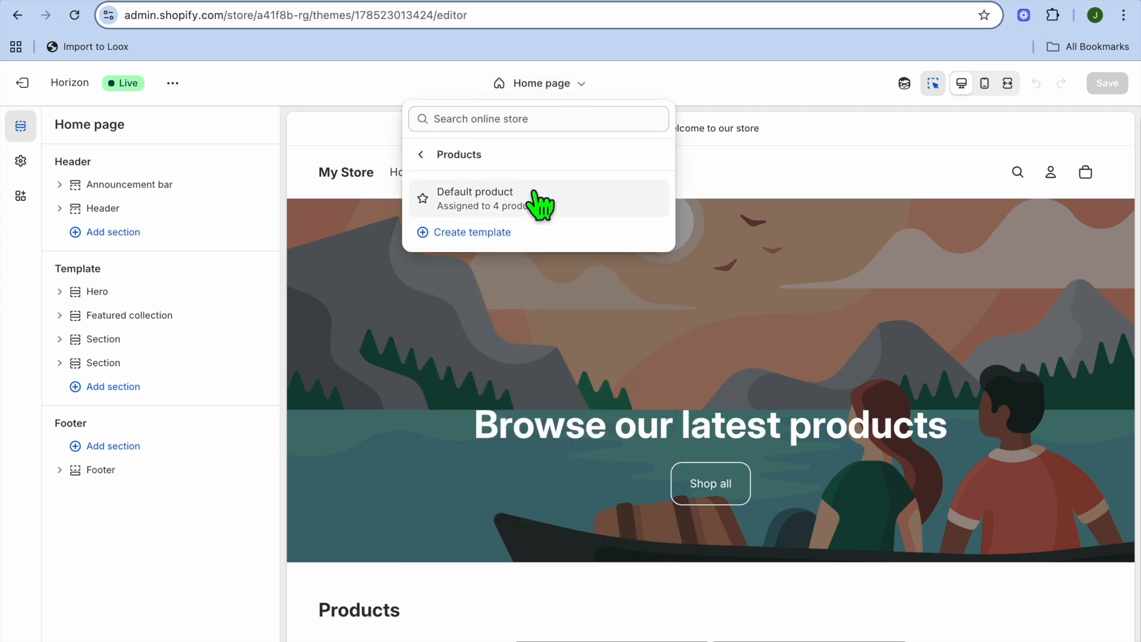
click(531, 198)
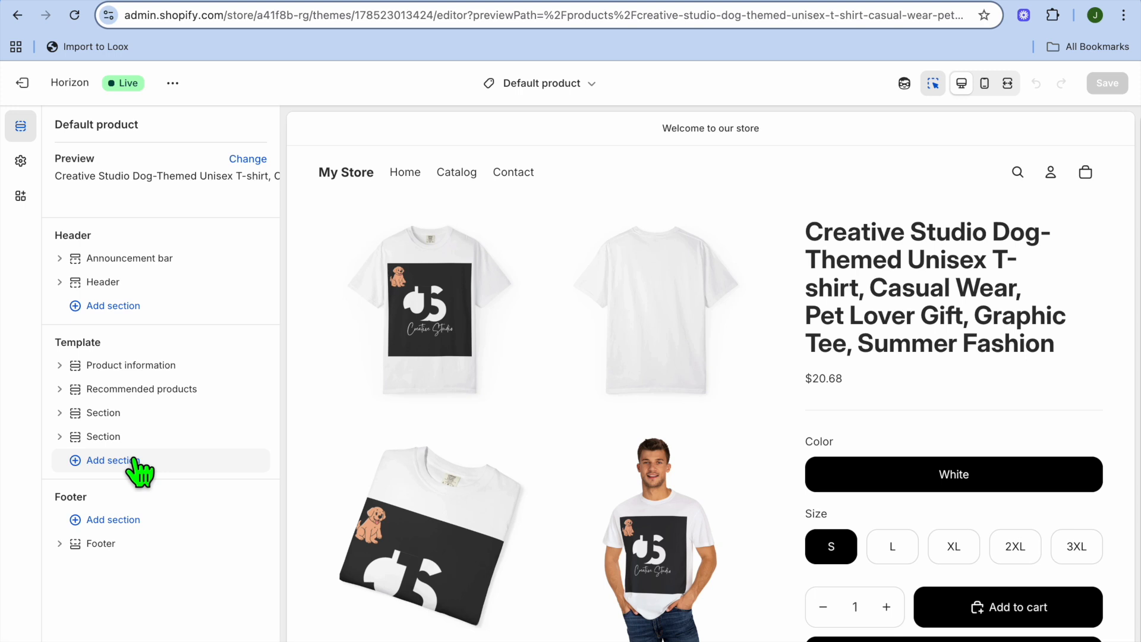
- Add the Loox Product Reviews Widget as a section of the product template and save the theme
click(136, 466)
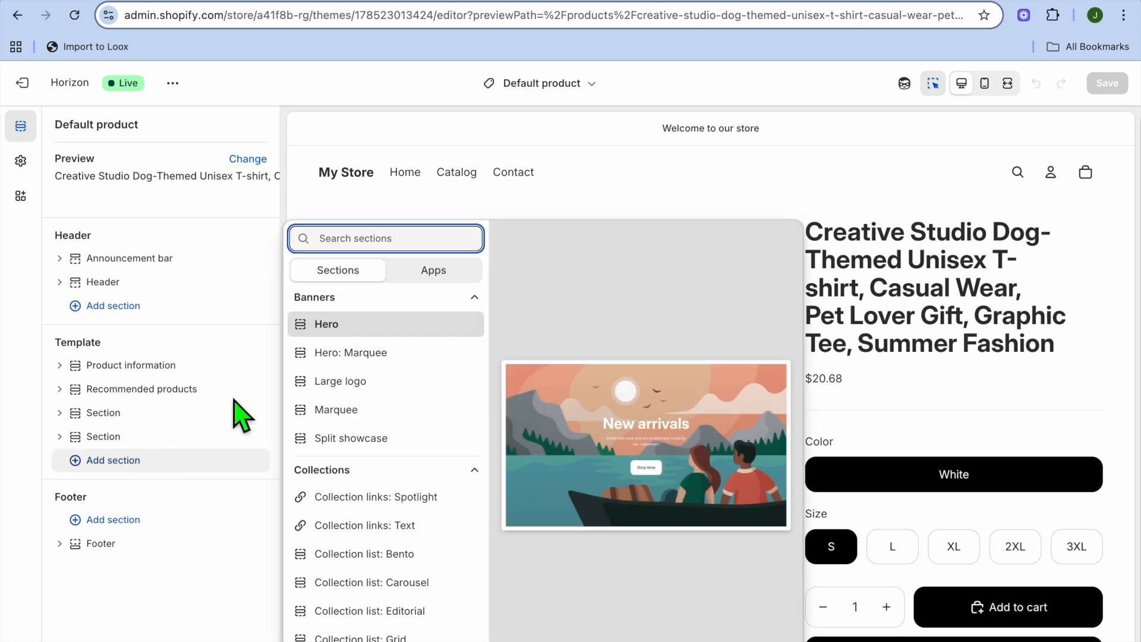
click(429, 273)
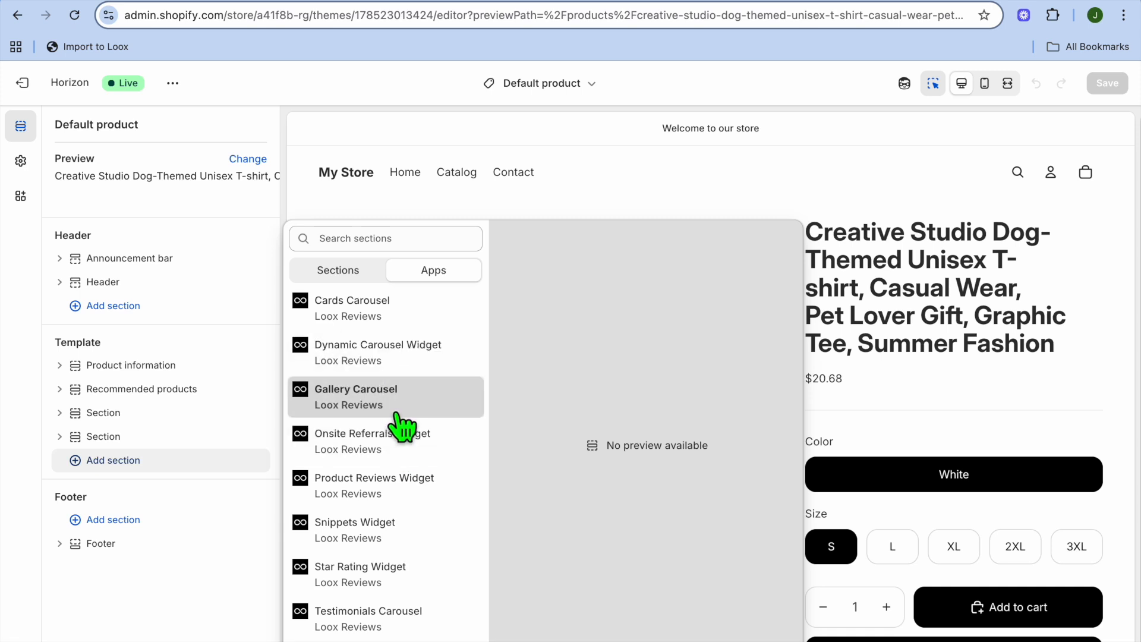
click(408, 497)
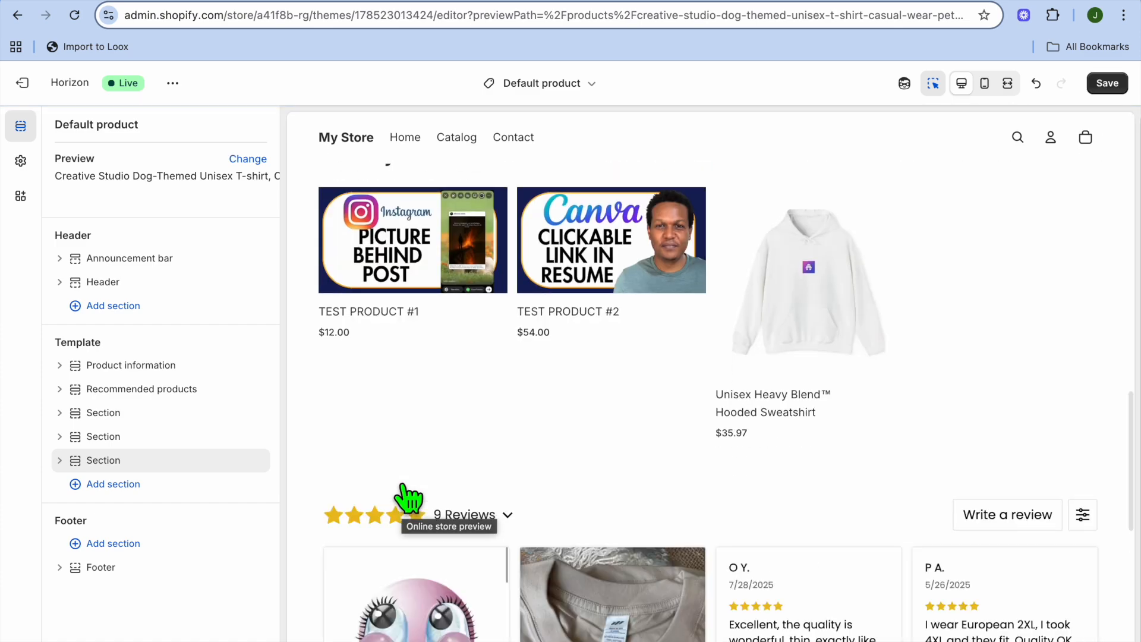
scroll(586, 542, down, 6)
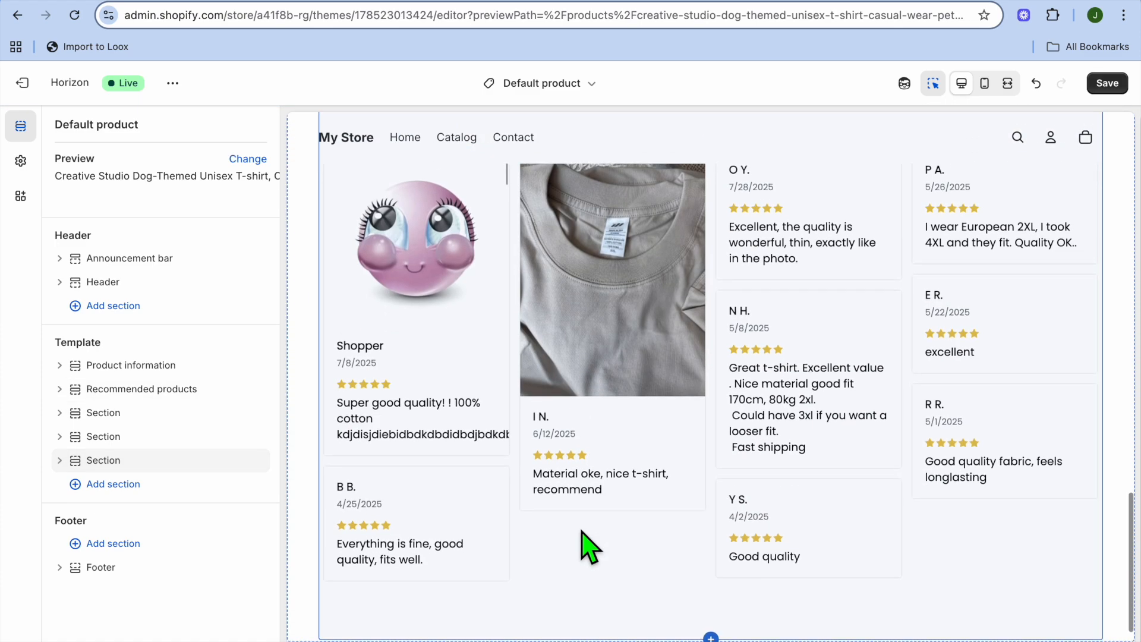
scroll(586, 542, up, 8)
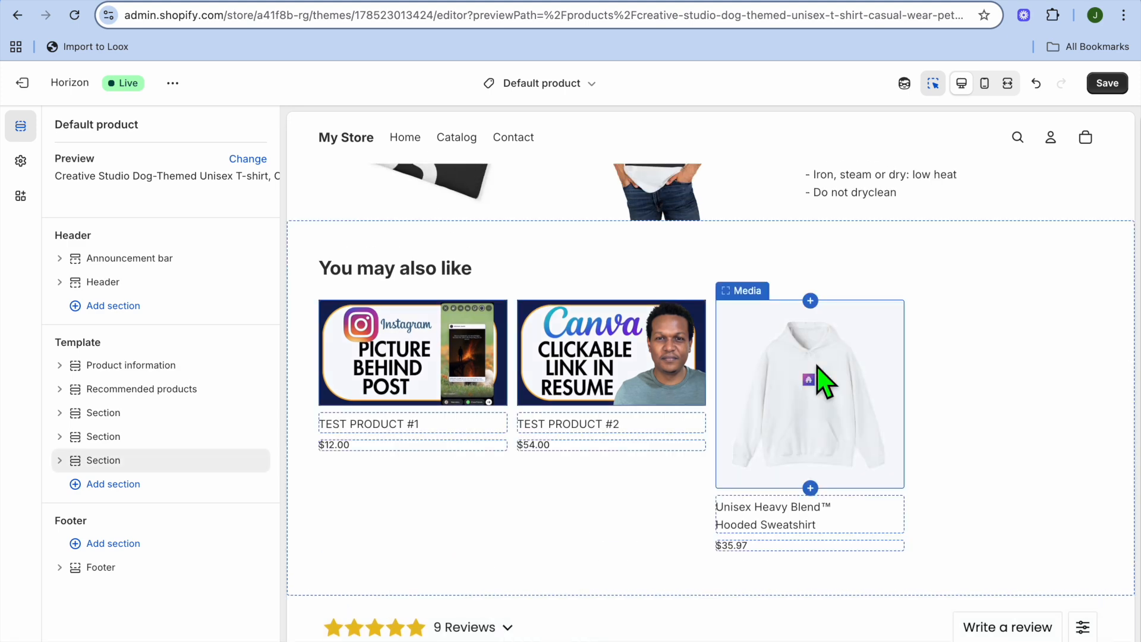
click(1104, 86)
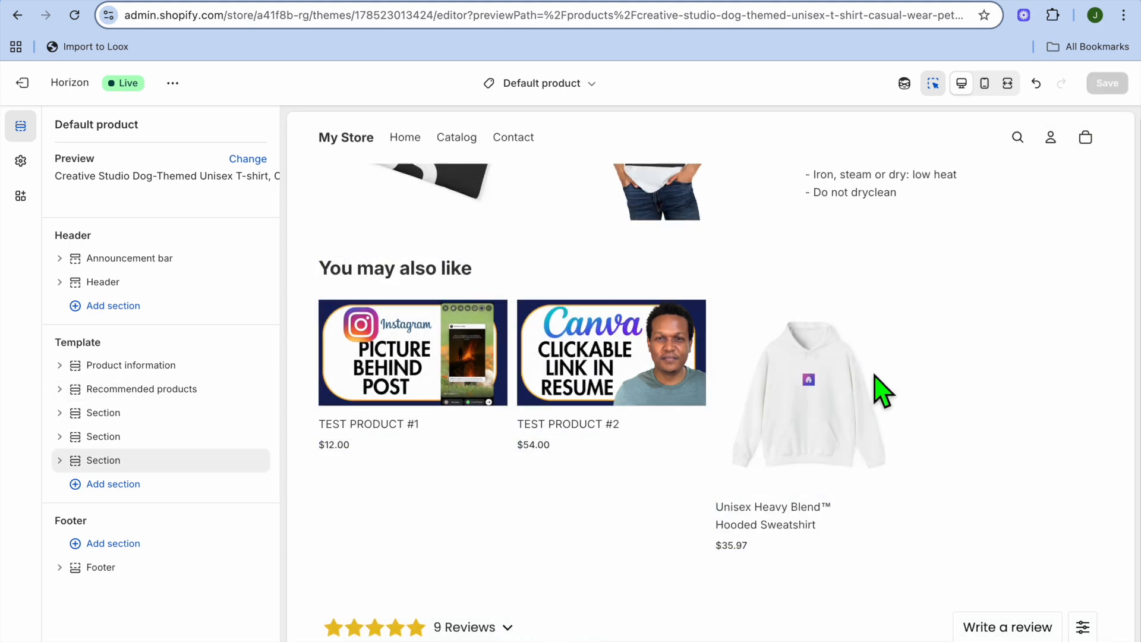
scroll(845, 424, down, 8)
scroll(852, 439, down, 1)
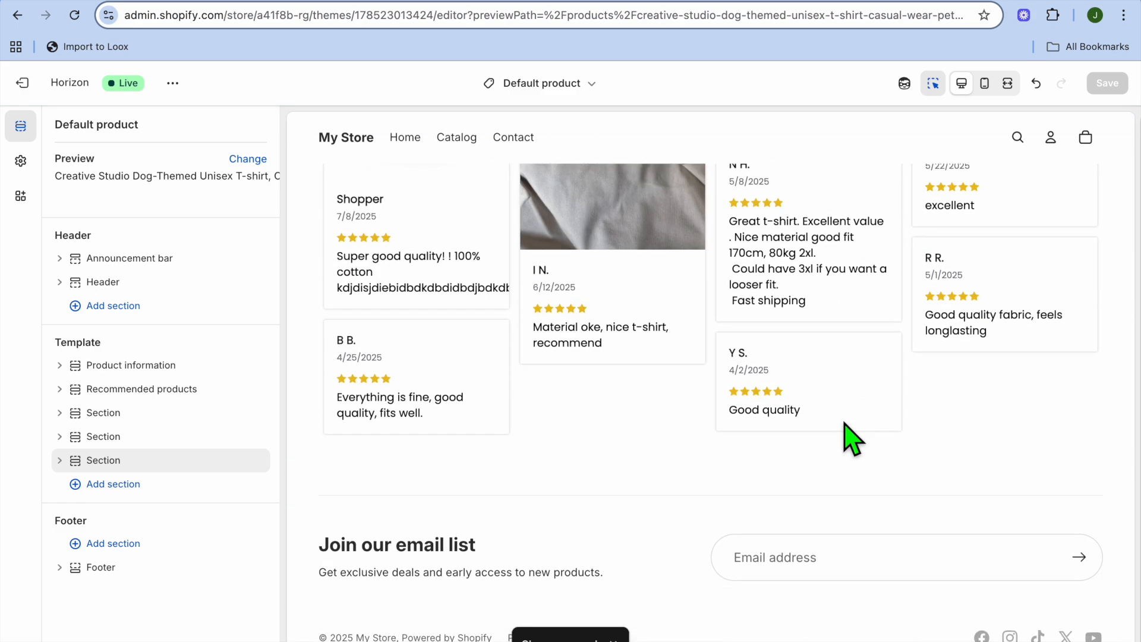
scroll(851, 440, up, 10)
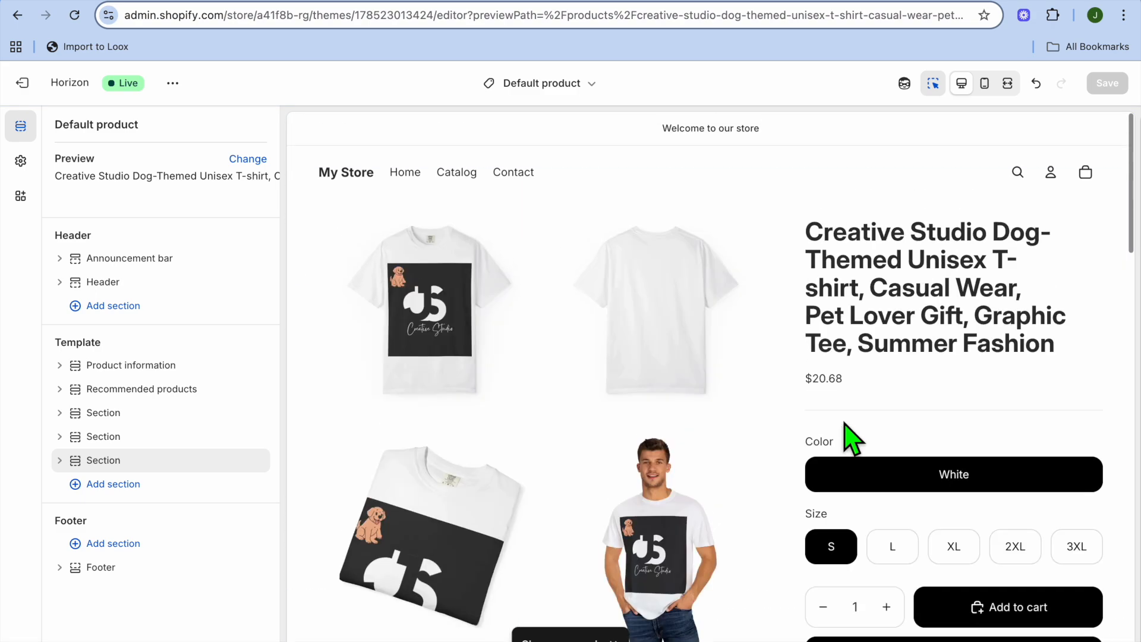